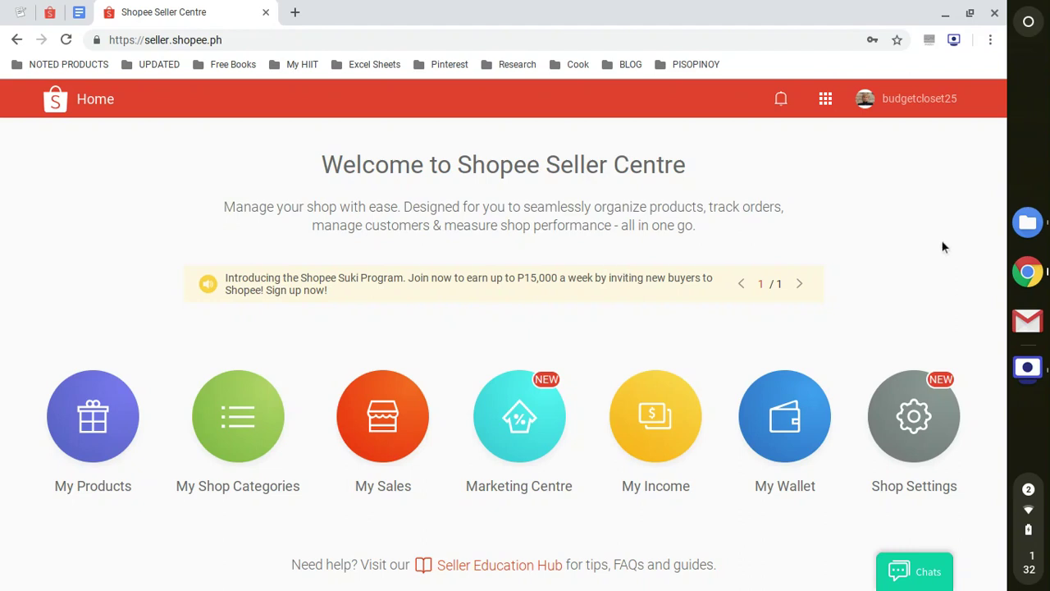
Go from Shop Profile to the My Shipping courier options, then switch to the 'How to enable COD in Shopee' note
mouse_move(938, 98)
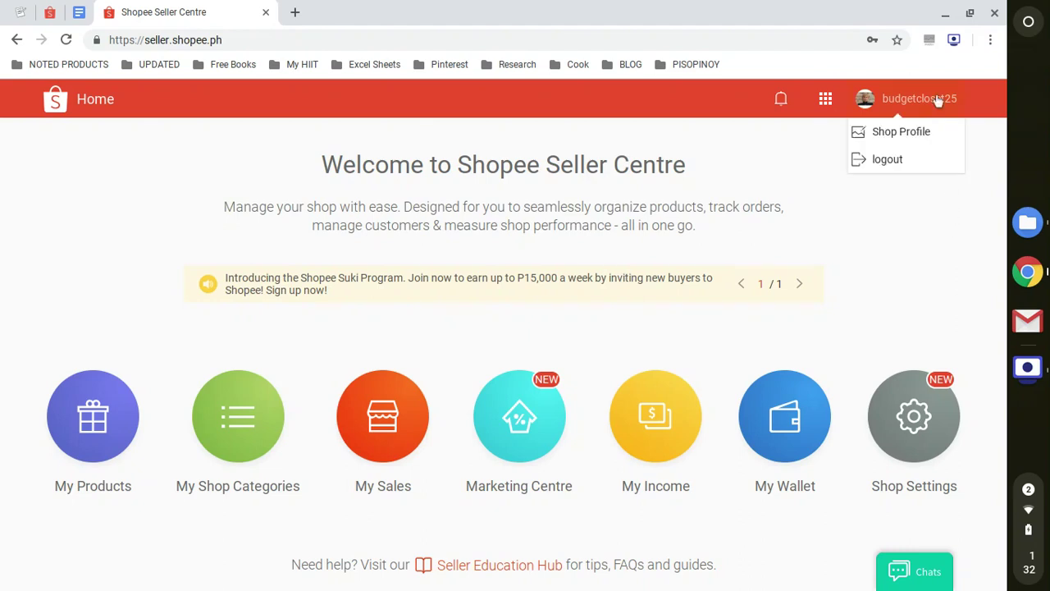
left_click(918, 136)
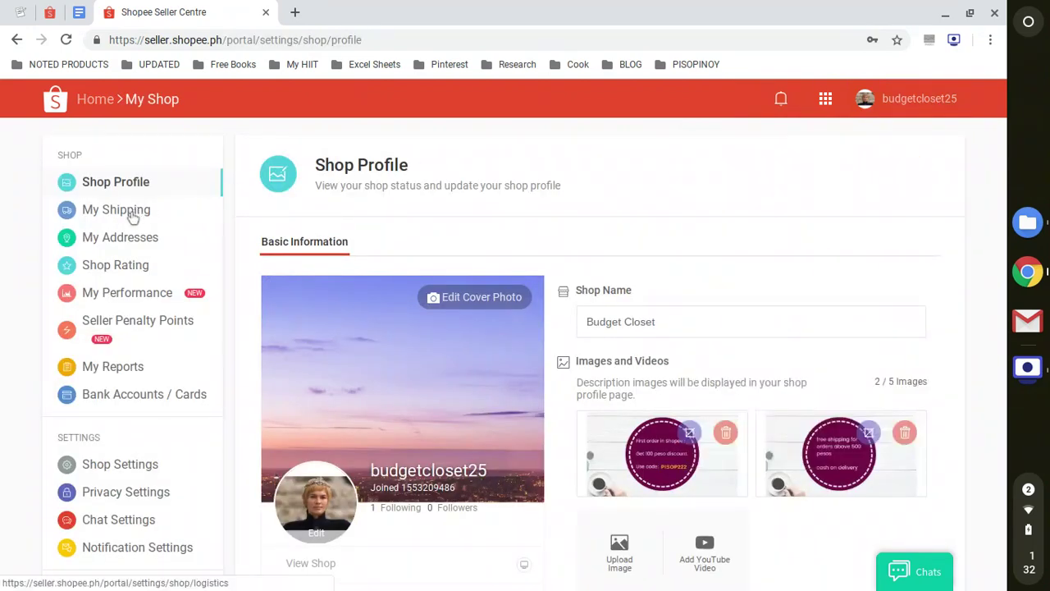
left_click(133, 216)
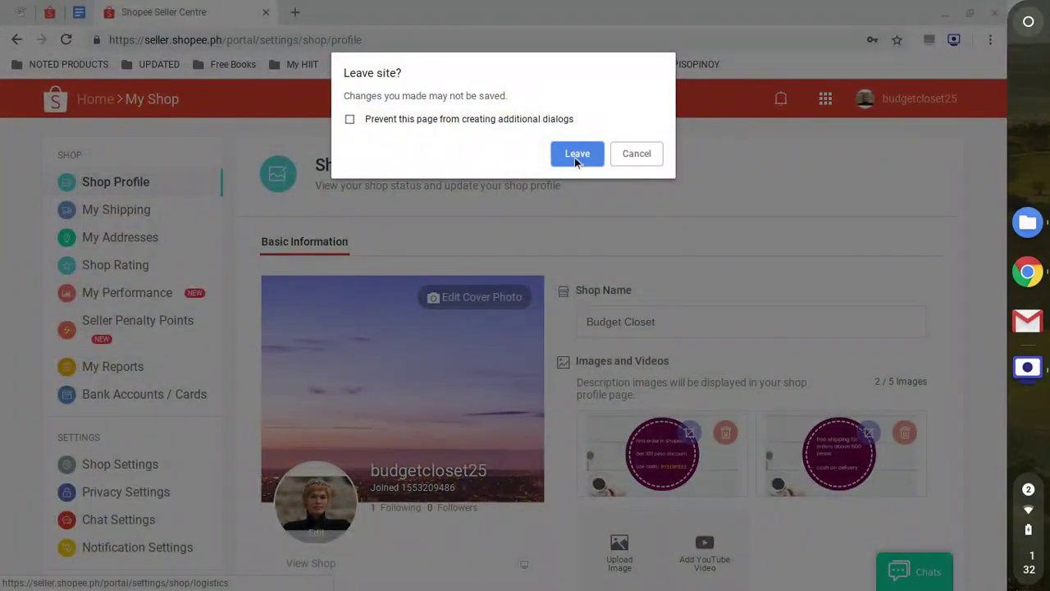
left_click(577, 156)
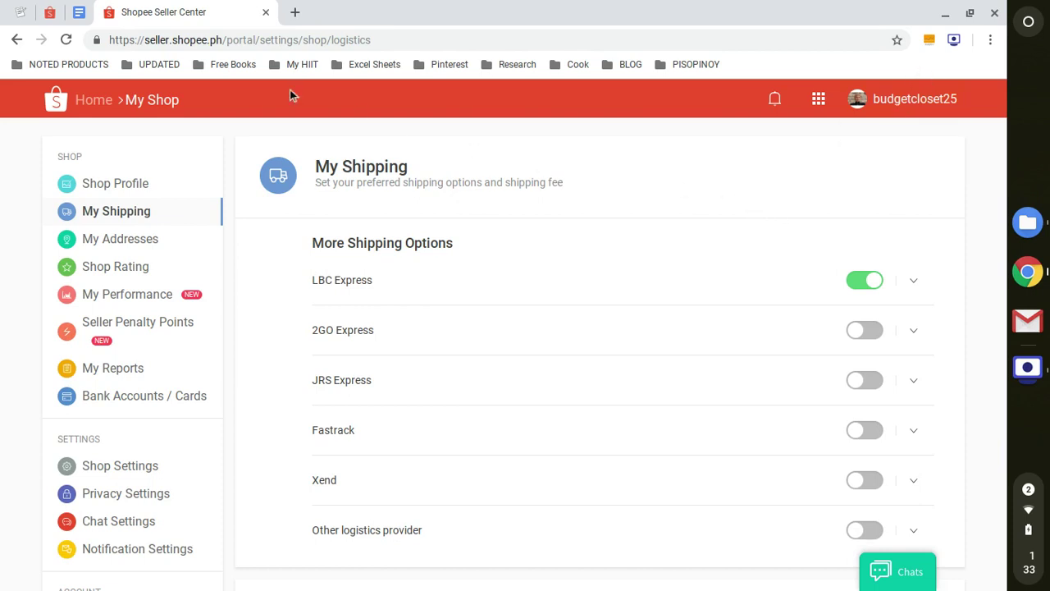
left_click(78, 12)
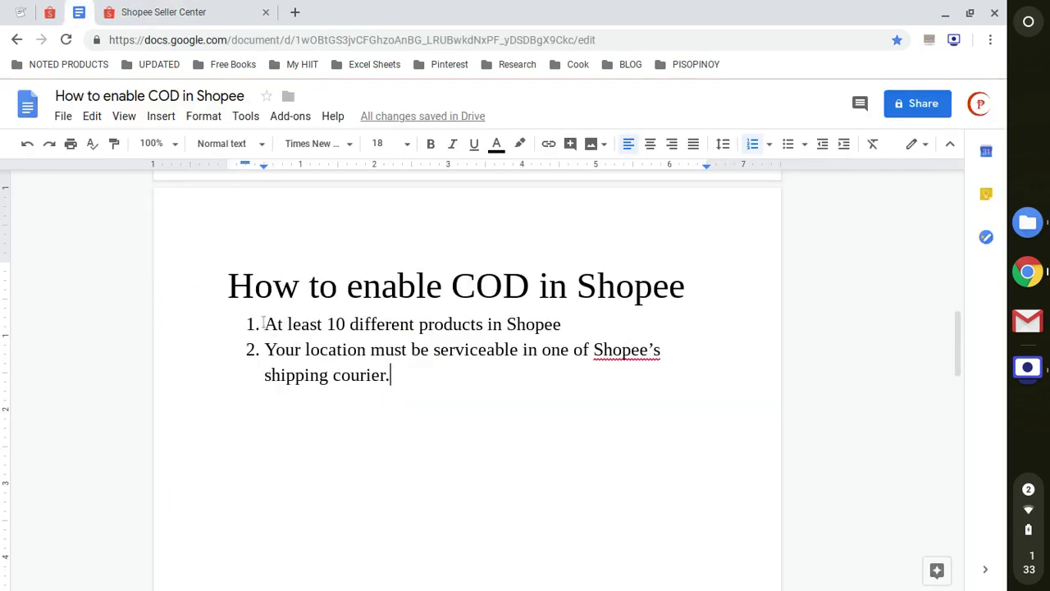
Highlight the first COD requirement about 10 products, singling out the number 10
left_click_drag(263, 322, 623, 321)
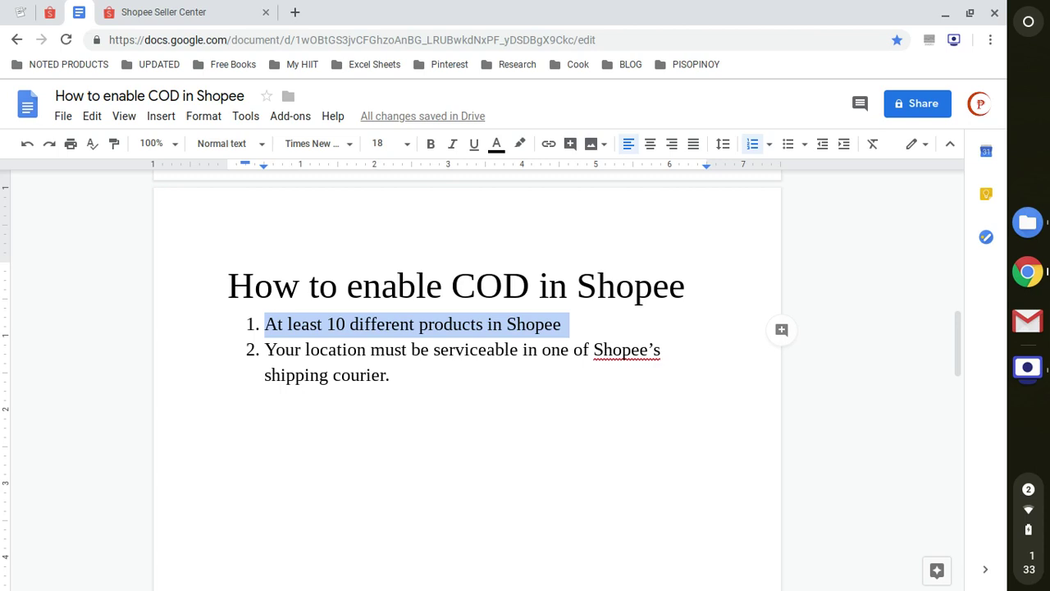
left_click(345, 324)
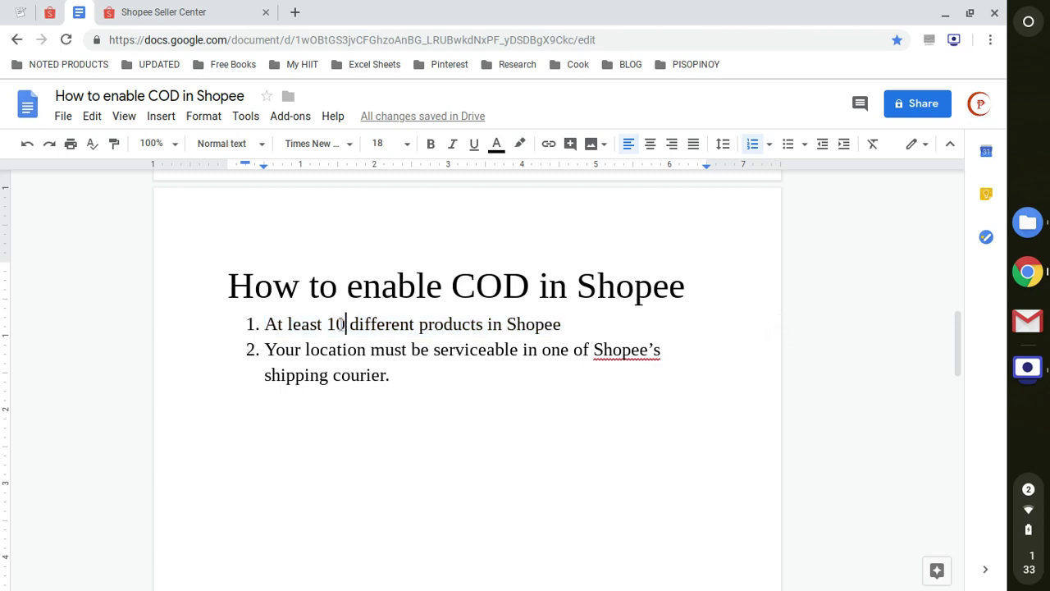
double_click(341, 324)
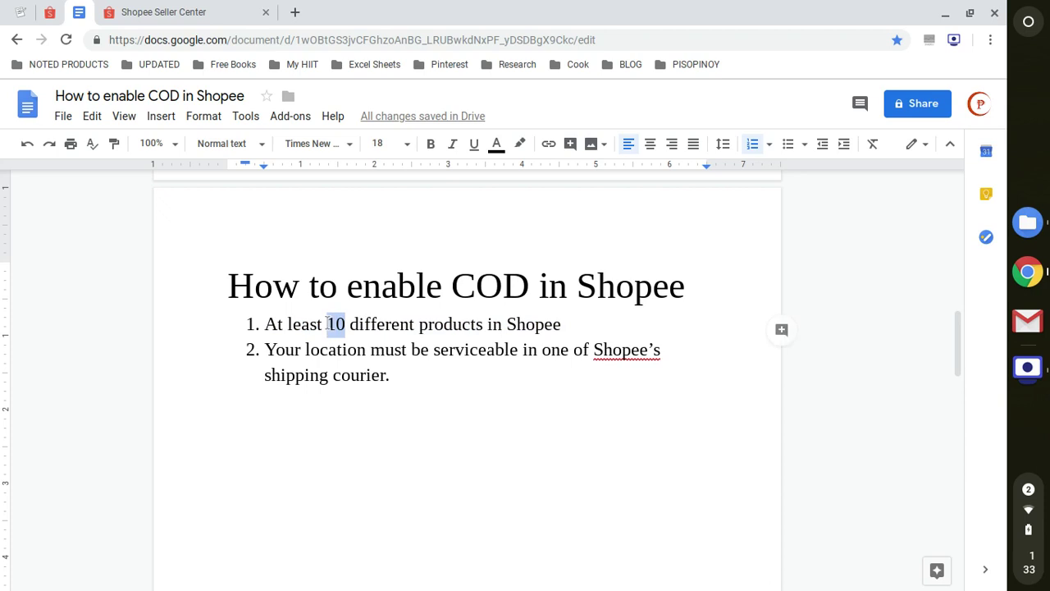
left_click(483, 327)
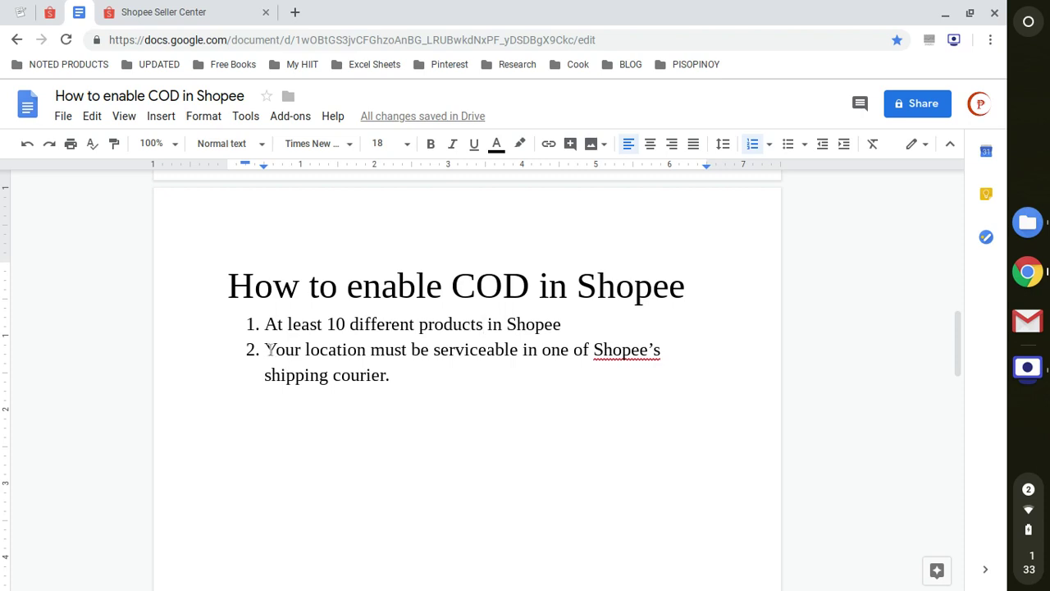
Highlight the second requirement about serviceable location, then move to the free shipping article
double_click(268, 349)
triple_click(348, 360)
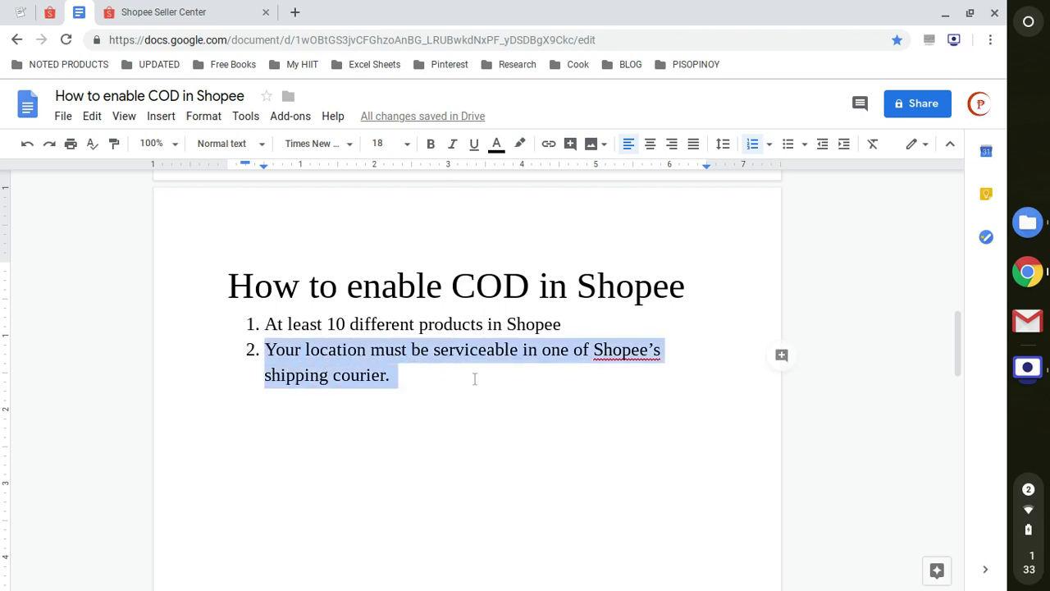
left_click(474, 378)
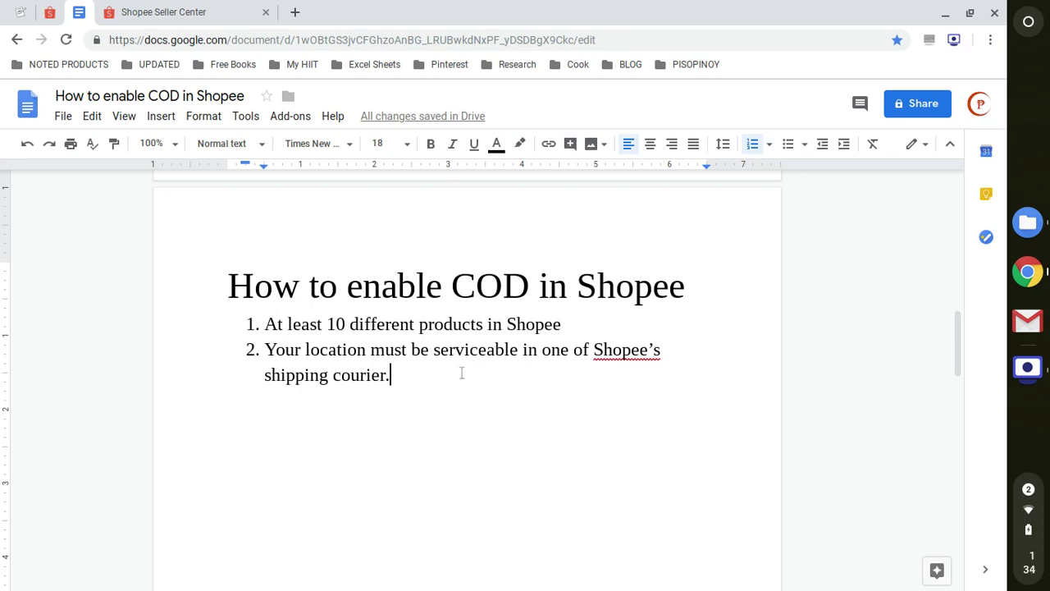
left_click(50, 12)
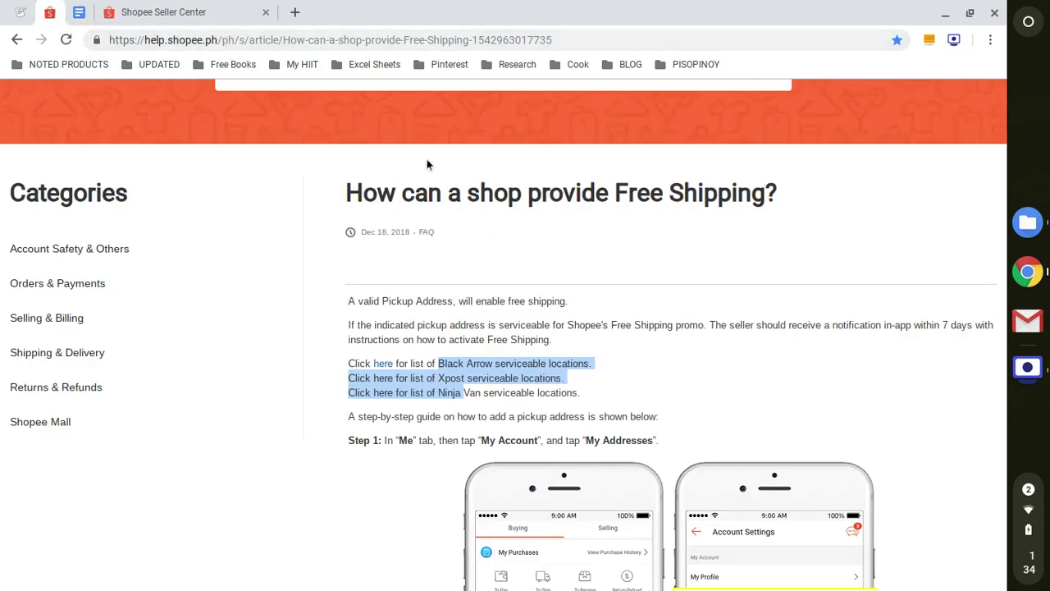
Follow the free shipping article's first 'here' link to the Black Arrow serviceable locations
left_click(482, 36)
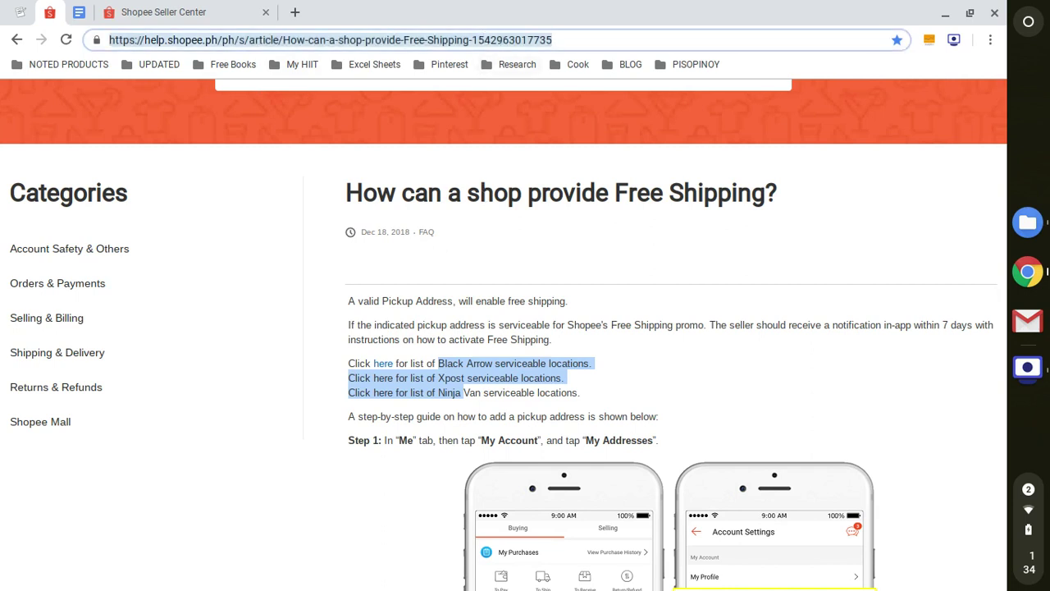
left_click(789, 229)
scroll(790, 229, "down", 1)
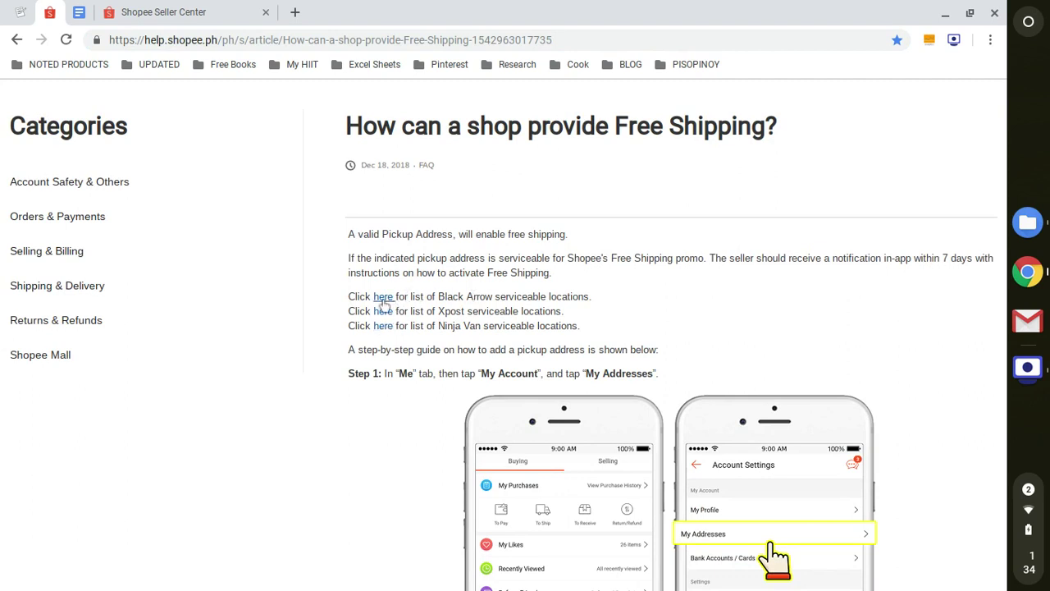
left_click(383, 298)
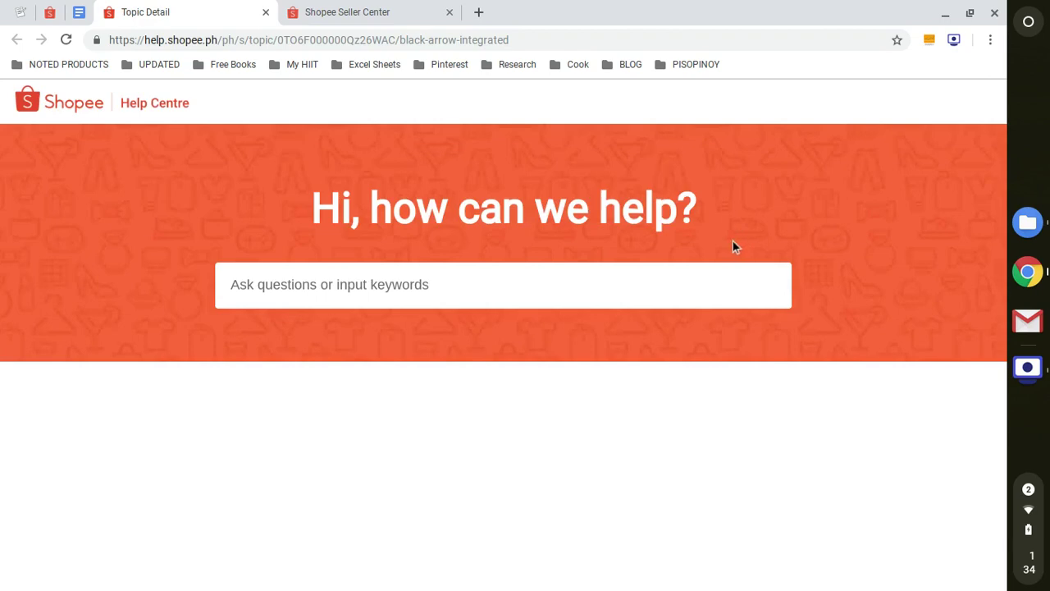
Open 'List of Serviceable Areas of Black Arrow for Metro Manila' and browse its Pickup/Delivery/COD table
scroll(732, 246, "down", 2)
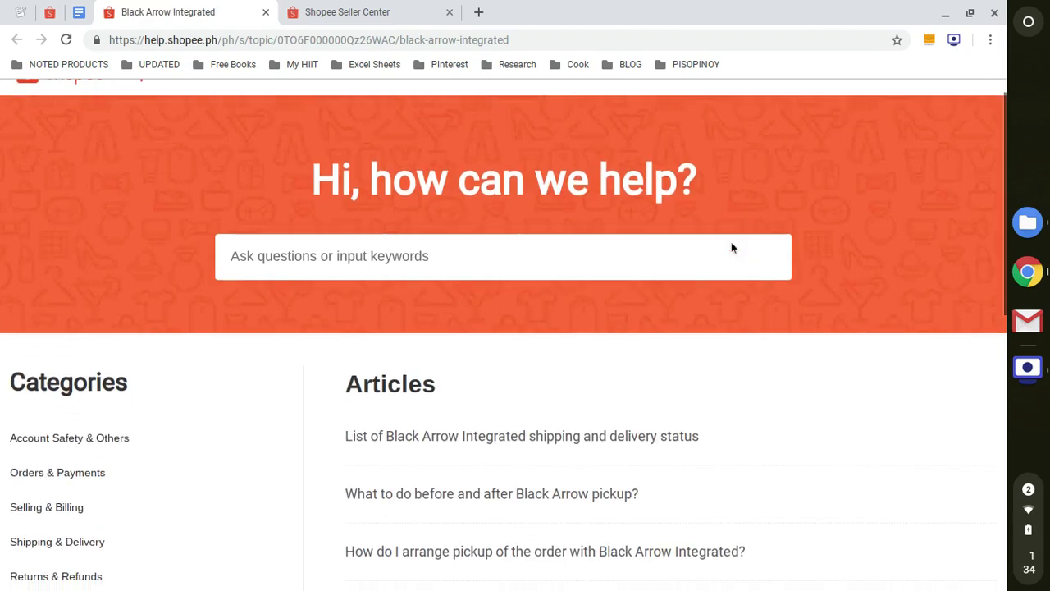
scroll(735, 249, "down", 3)
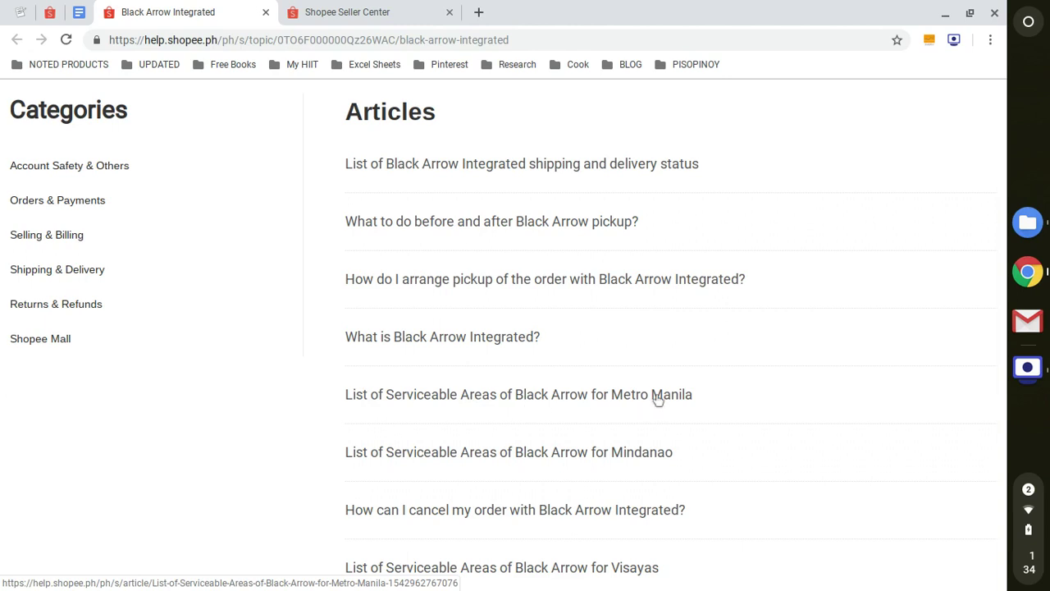
scroll(656, 397, "down", 1)
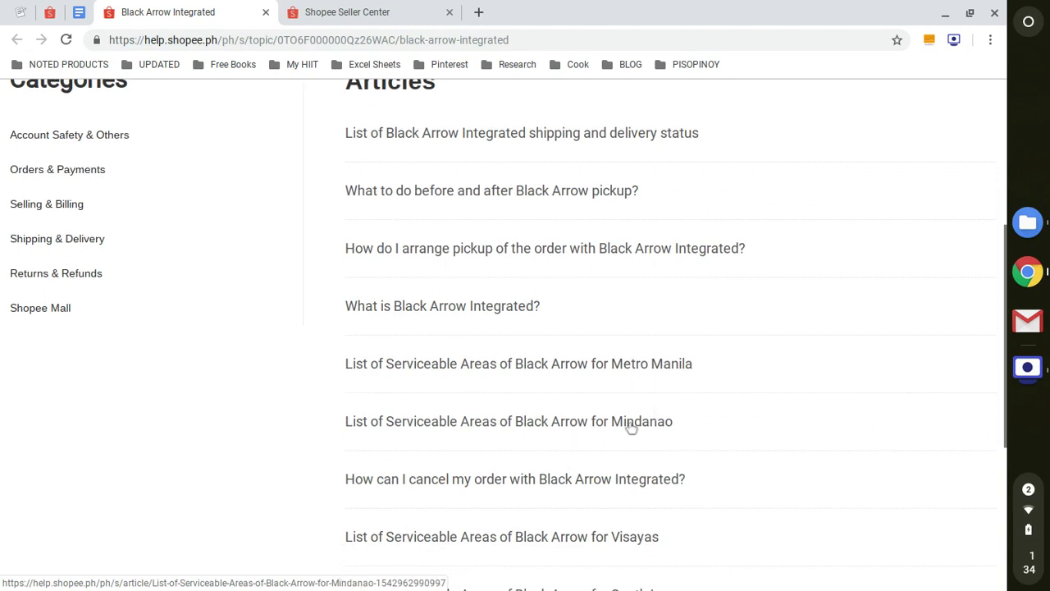
left_click(622, 365)
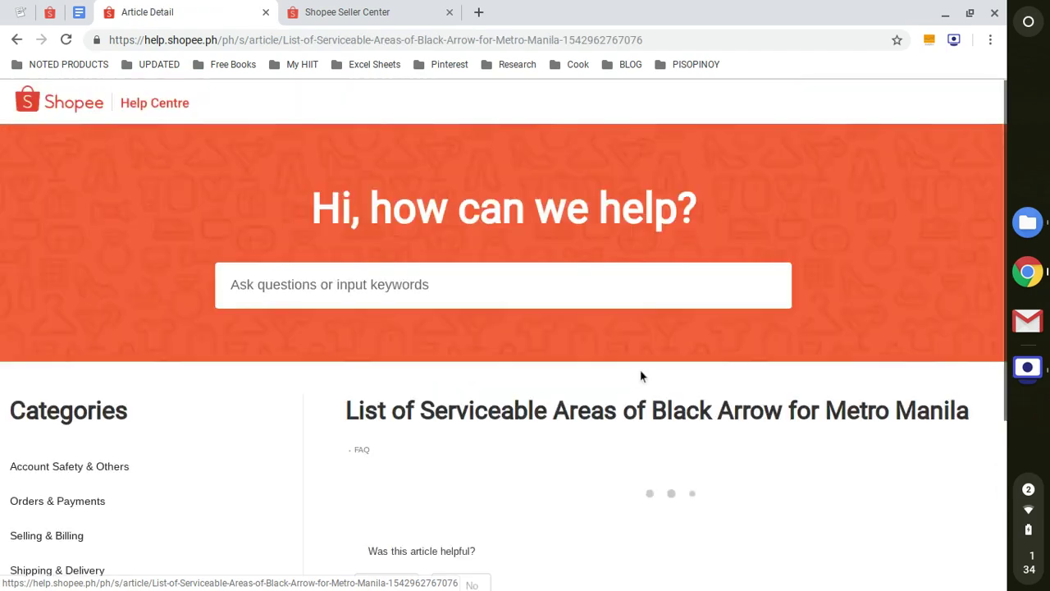
scroll(637, 373, "down", 3)
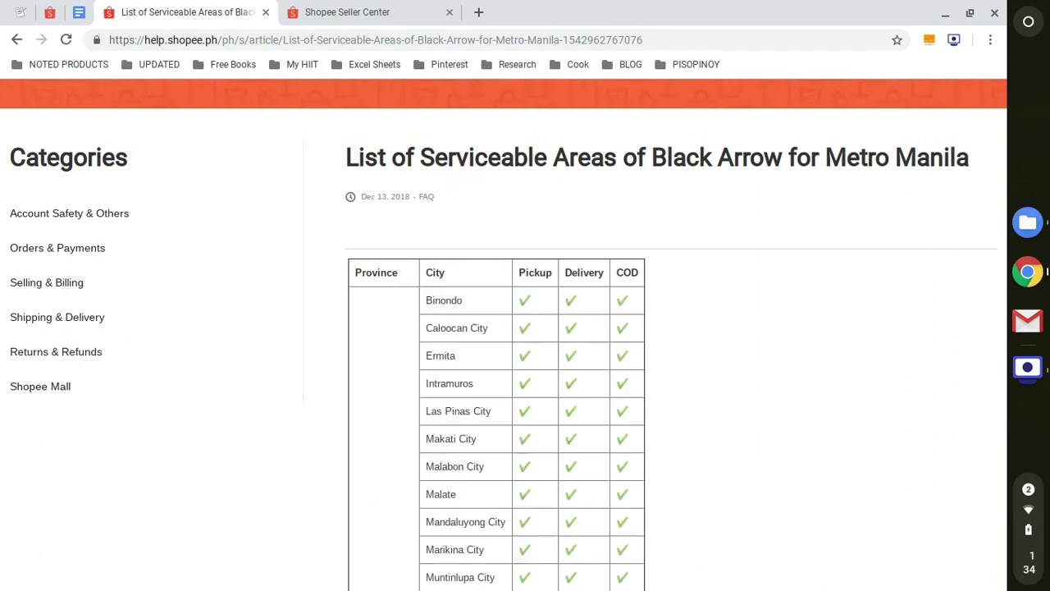
scroll(640, 343, "down", 10)
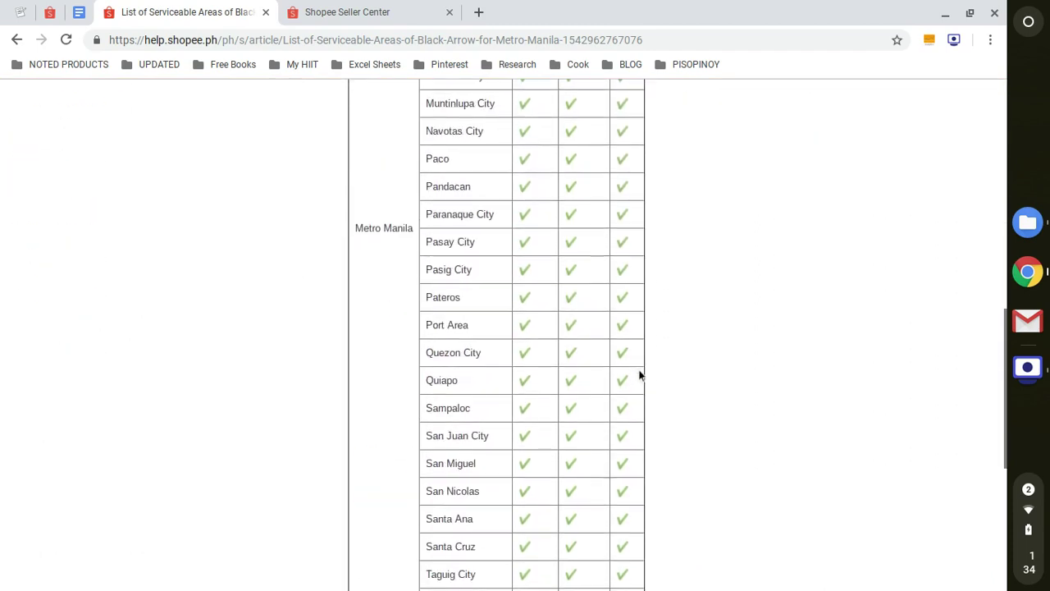
scroll(640, 387, "up", 15)
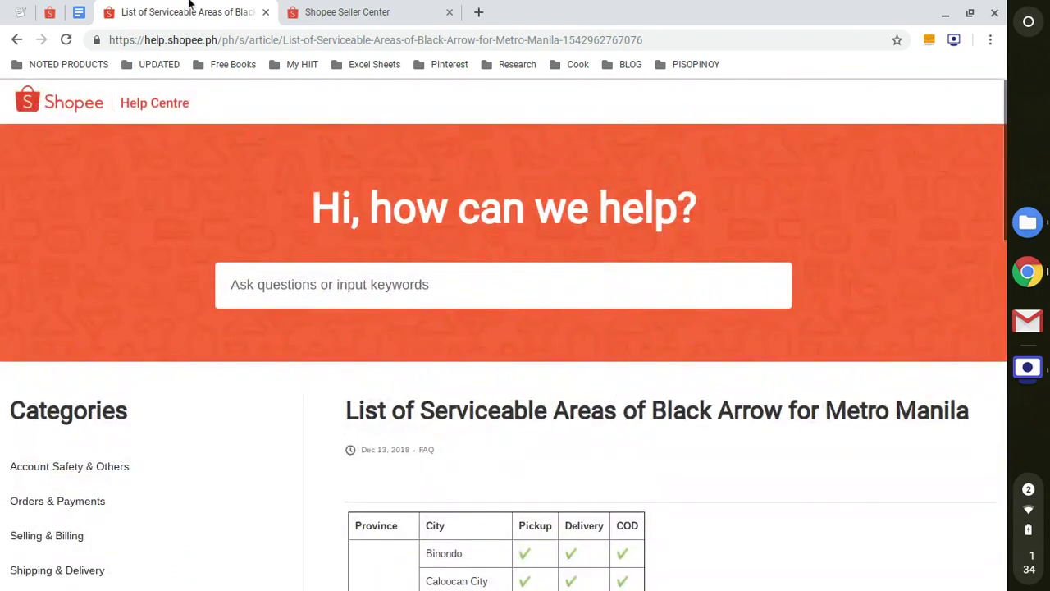
Return to the 'How can a shop provide Free Shipping?' article tab
left_click(48, 14)
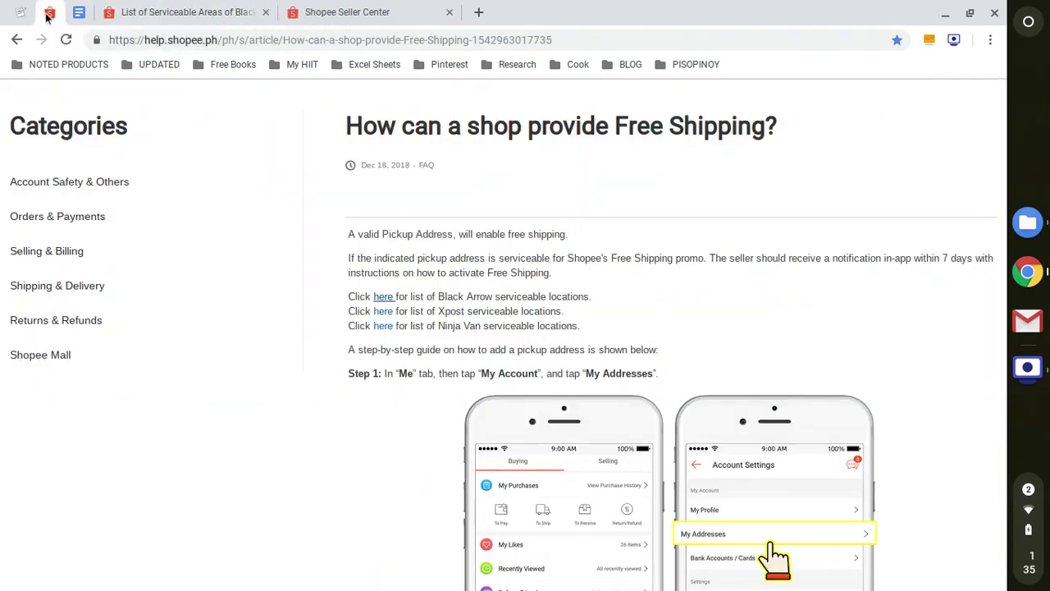
left_click(138, 10)
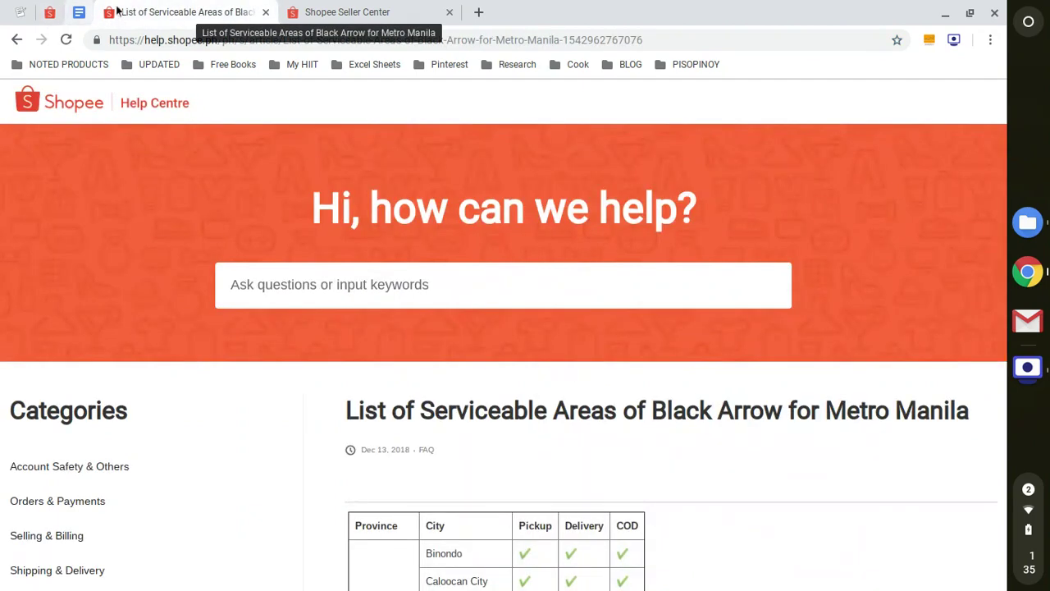
left_click(50, 12)
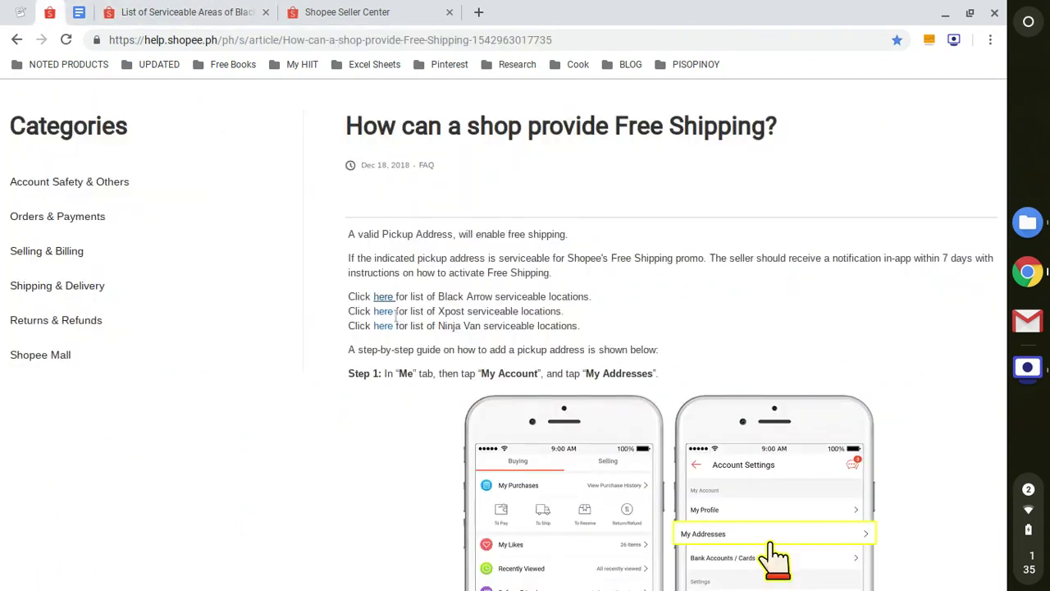
Highlight Xpost, Ninja and the three courier serviceable-location 'Click here' lines
double_click(442, 312)
double_click(449, 325)
left_click(497, 340)
left_click_drag(428, 300, 509, 328)
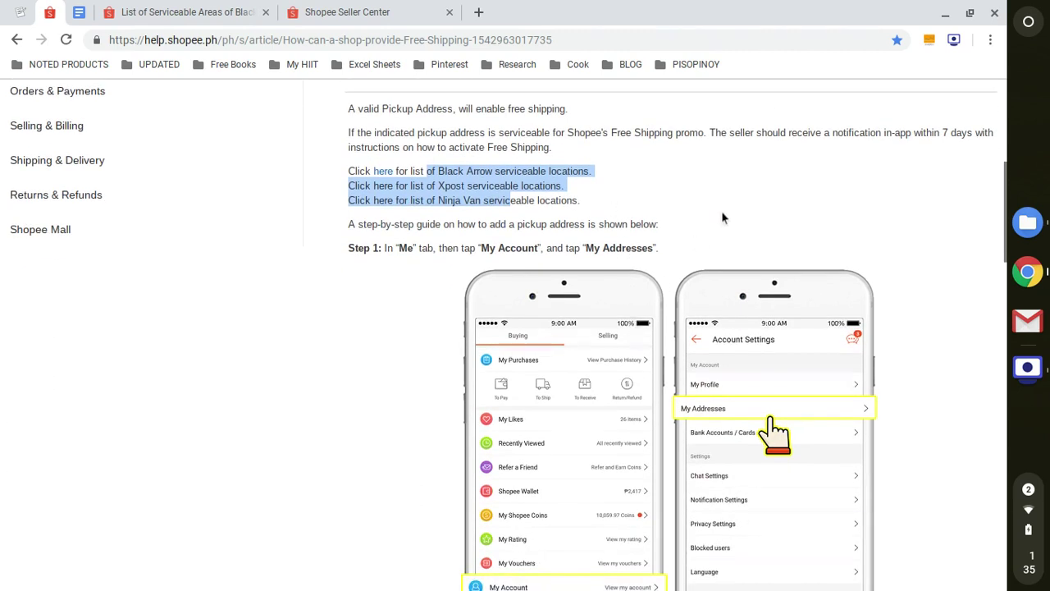
left_click(928, 266)
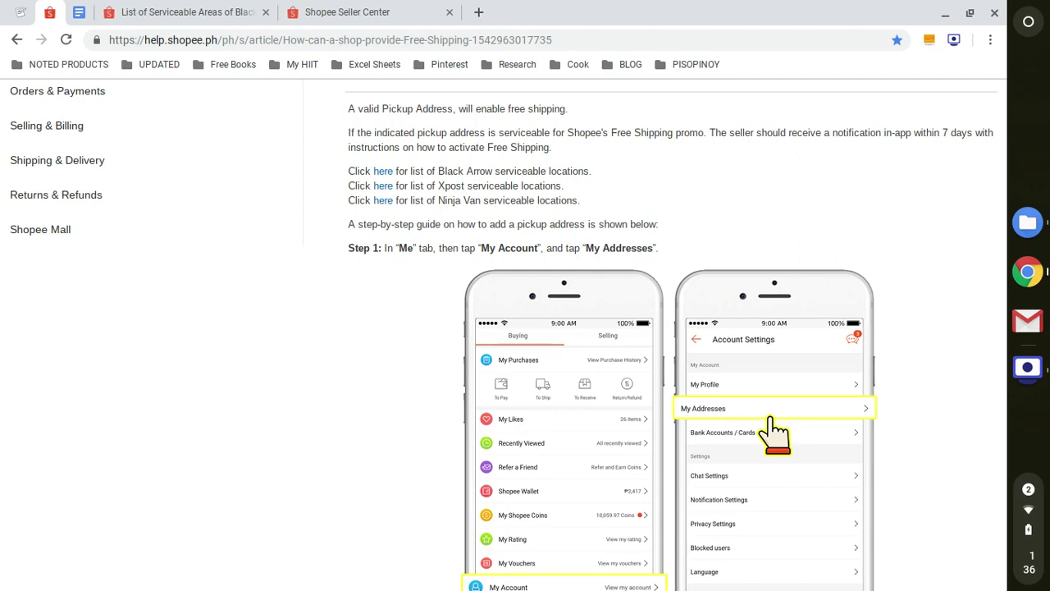
Scroll through the free shipping article's steps to Step 3, then go to Seller Centre's My Shipping
scroll(916, 246, "down", 10)
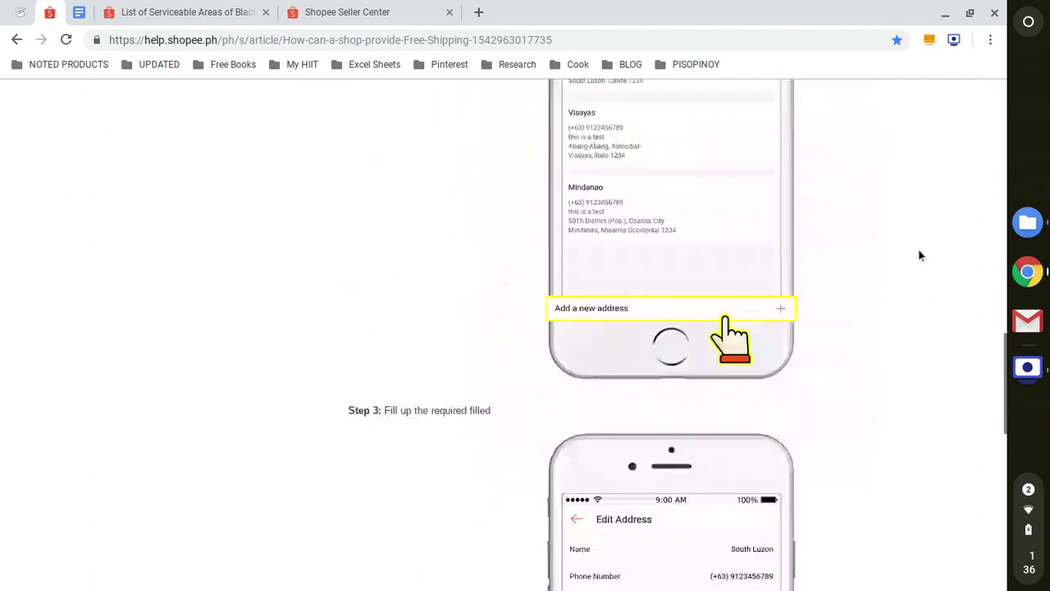
scroll(918, 254, "up", 5)
scroll(919, 255, "down", 10)
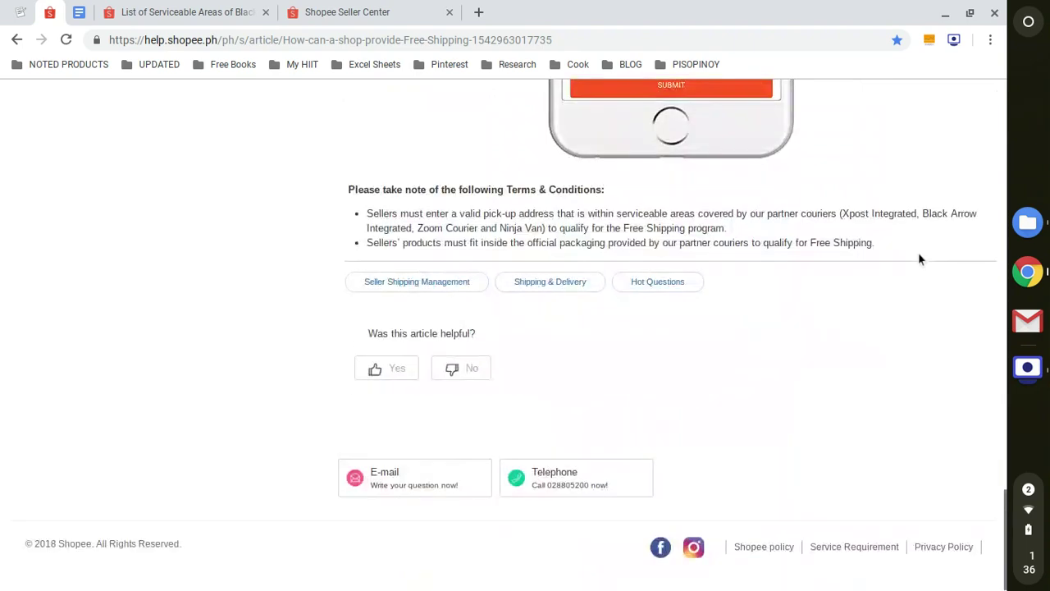
scroll(918, 255, "up", 15)
scroll(919, 257, "down", 4)
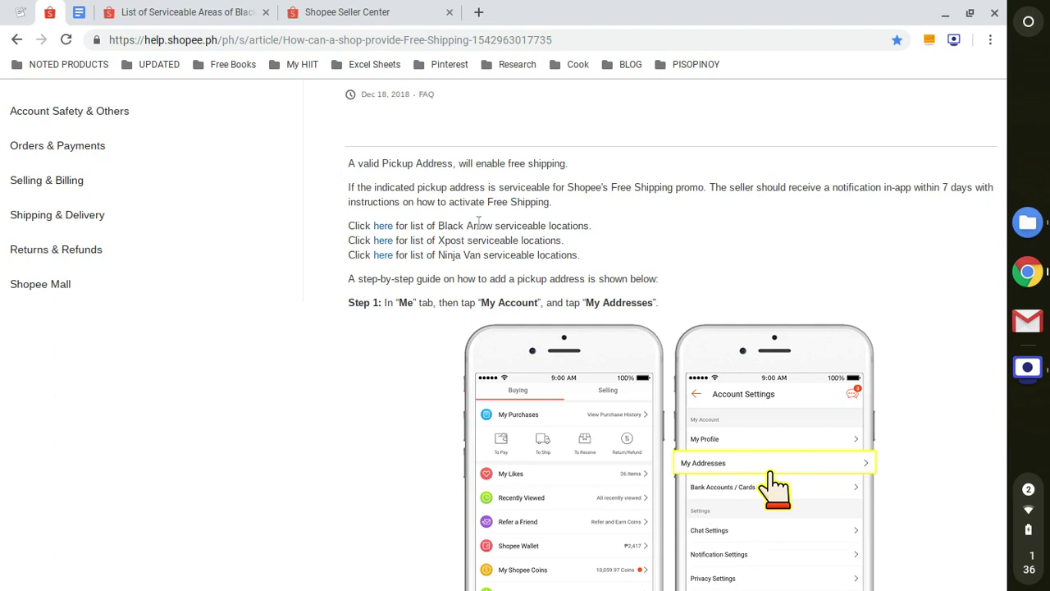
left_click(340, 5)
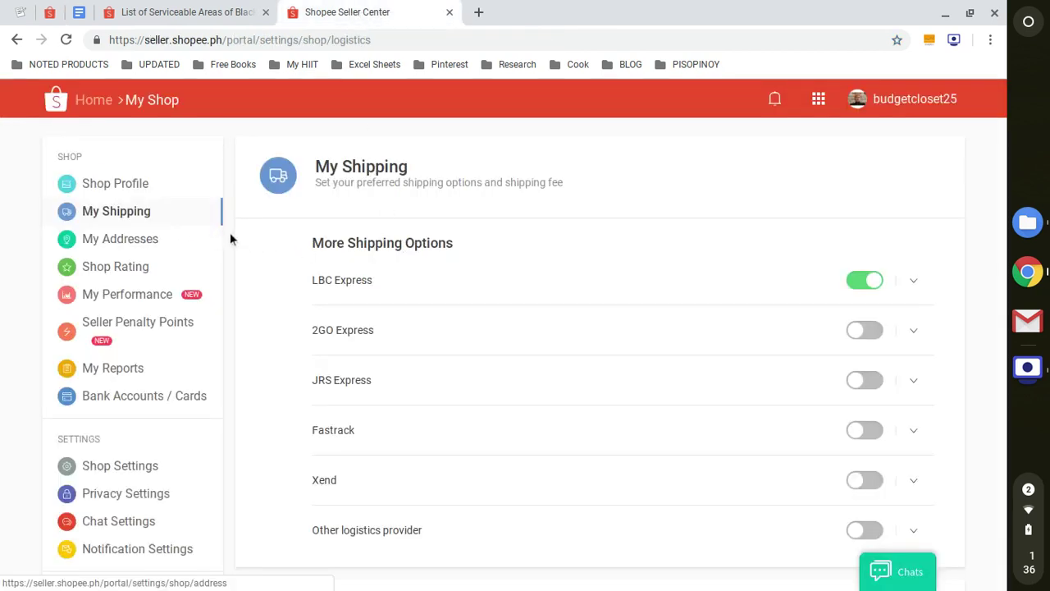
View My Addresses, then highlight the 'Wait for 7 days' step in the COD guide
left_click(141, 243)
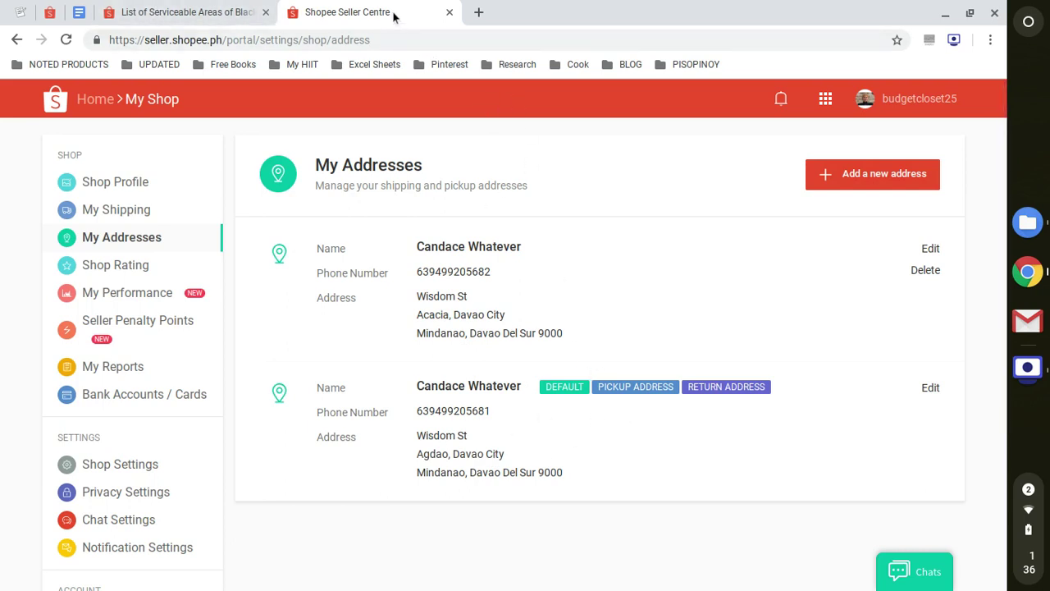
left_click(82, 11)
scroll(525, 366, "down", 5)
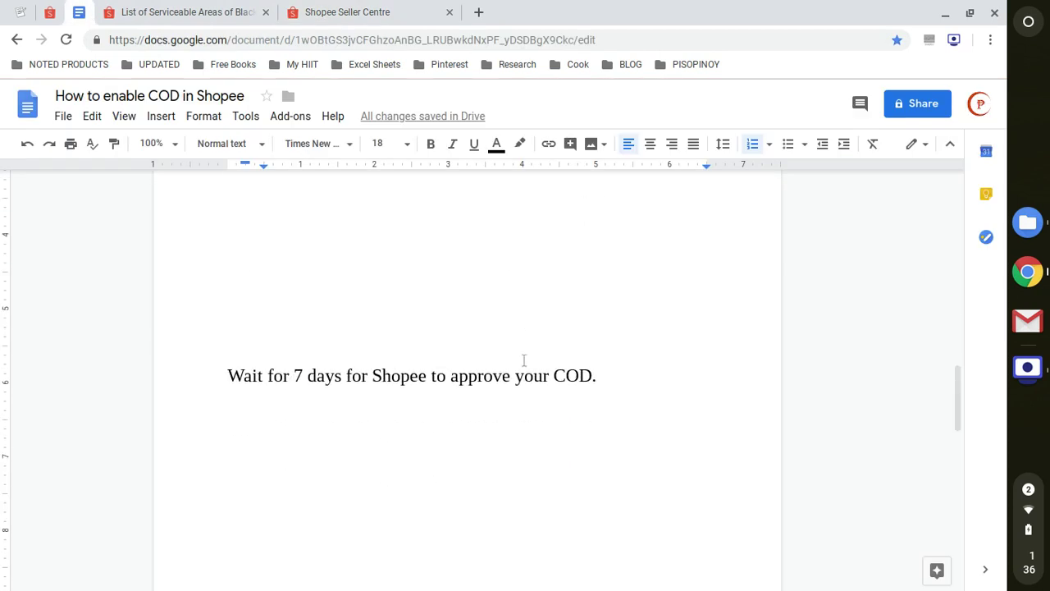
triple_click(416, 296)
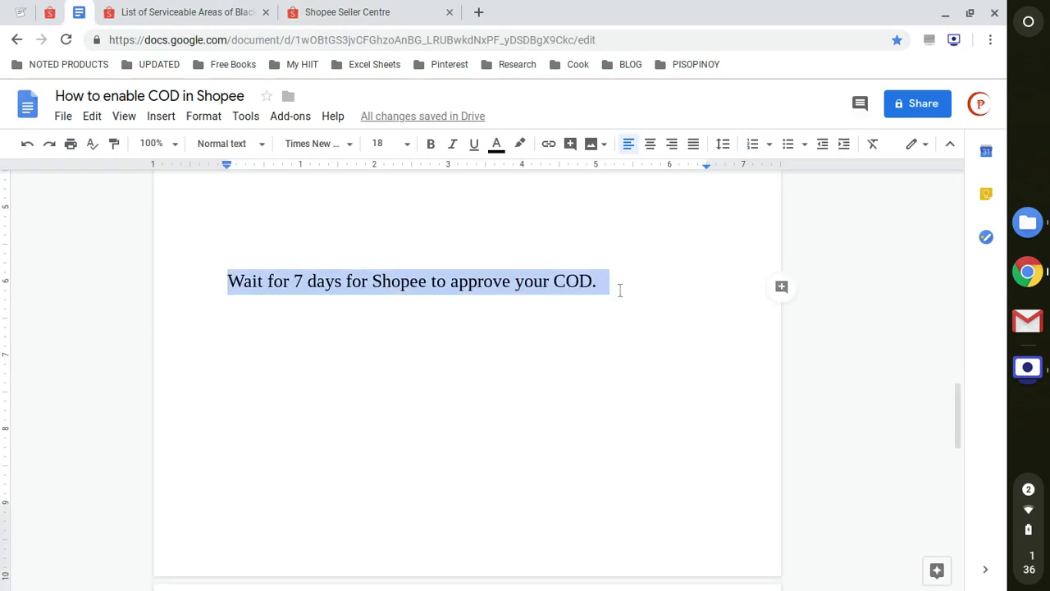
left_click(620, 290)
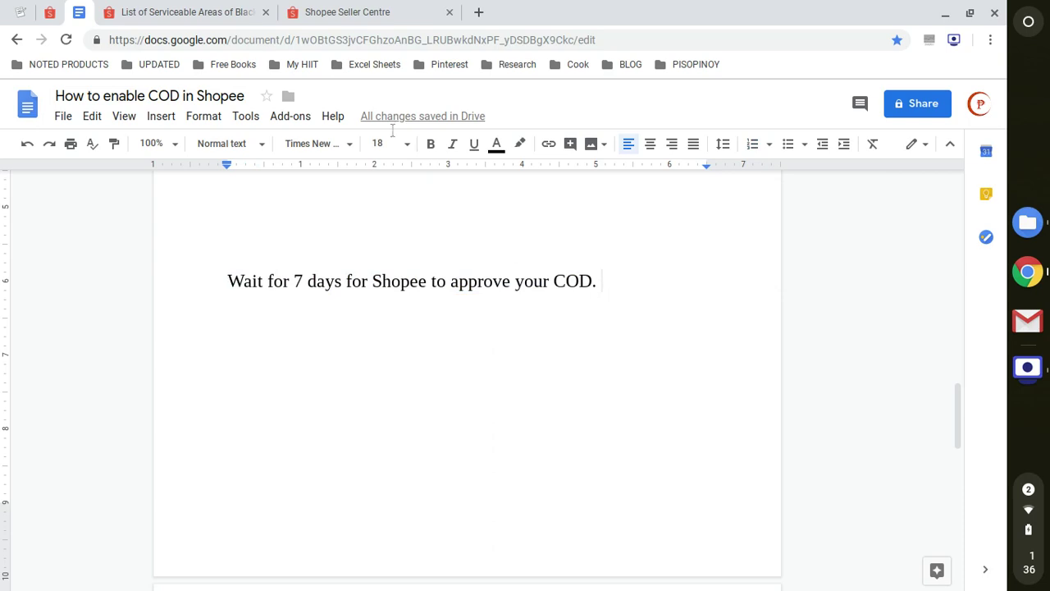
Highlight the article's 7-day in-app notification and Free Shipping activation text, then return to My Addresses
left_click(168, 4)
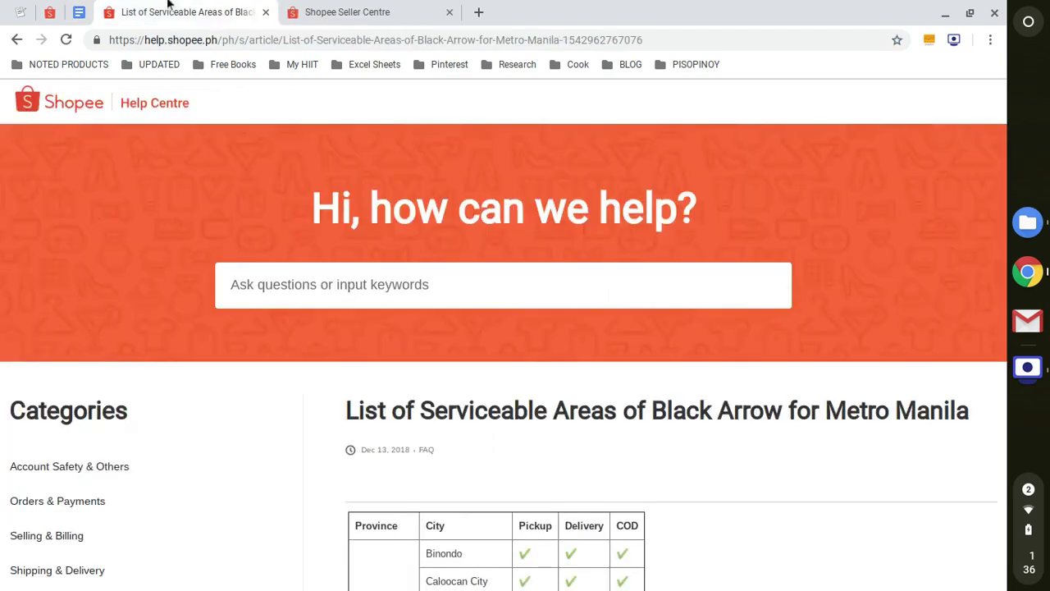
key("ctrl+Tab")
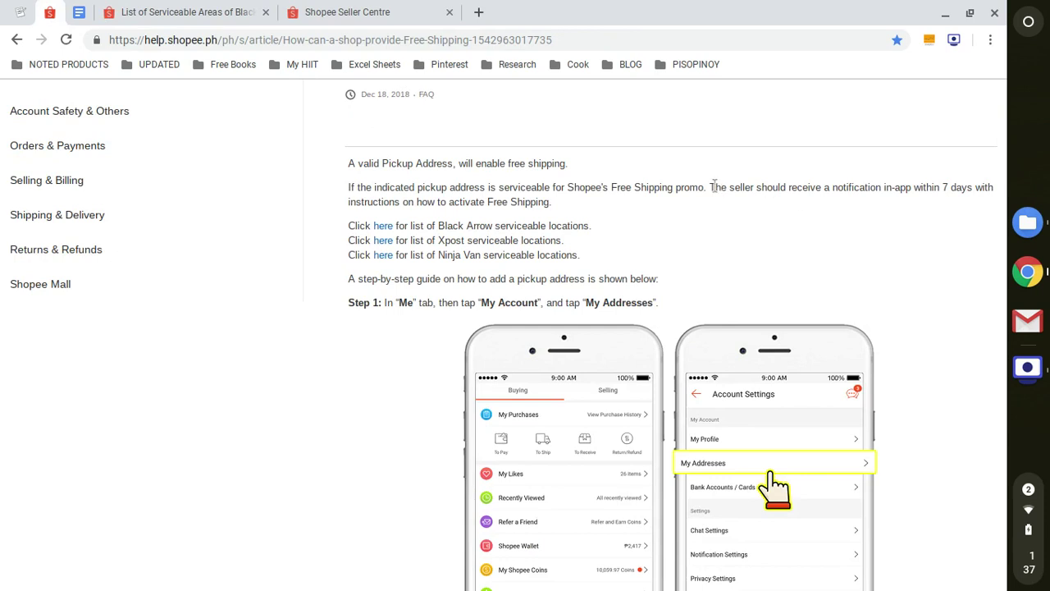
left_click_drag(710, 187, 997, 195)
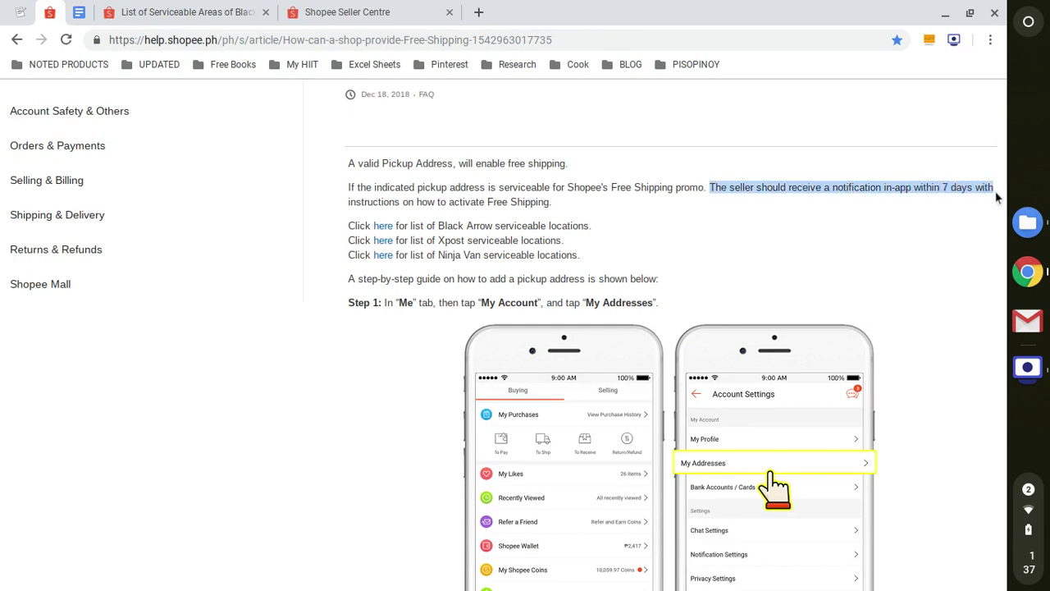
left_click(402, 201)
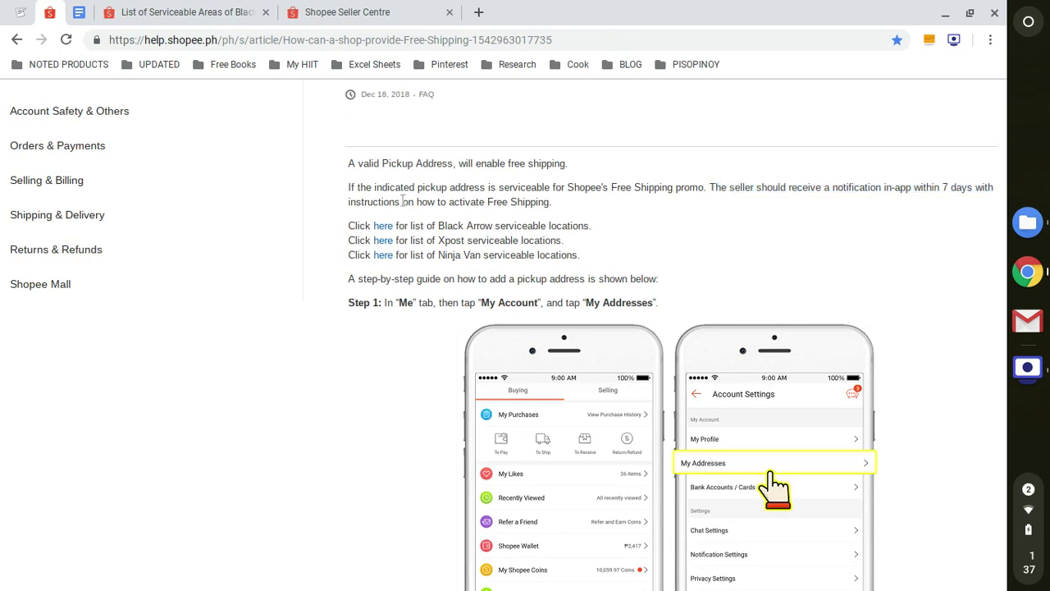
left_click_drag(405, 202, 587, 206)
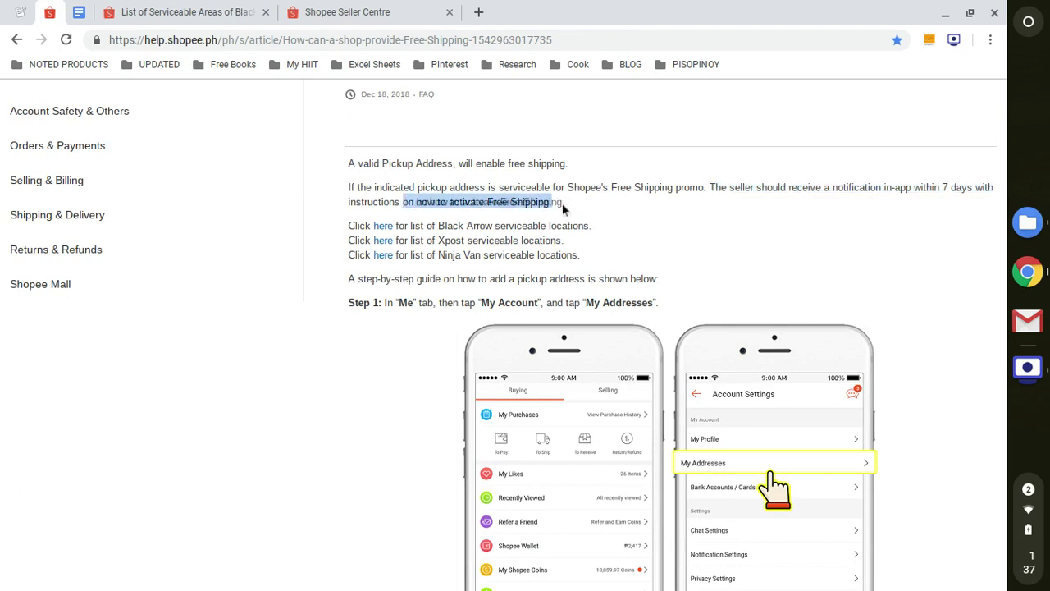
left_click(580, 214)
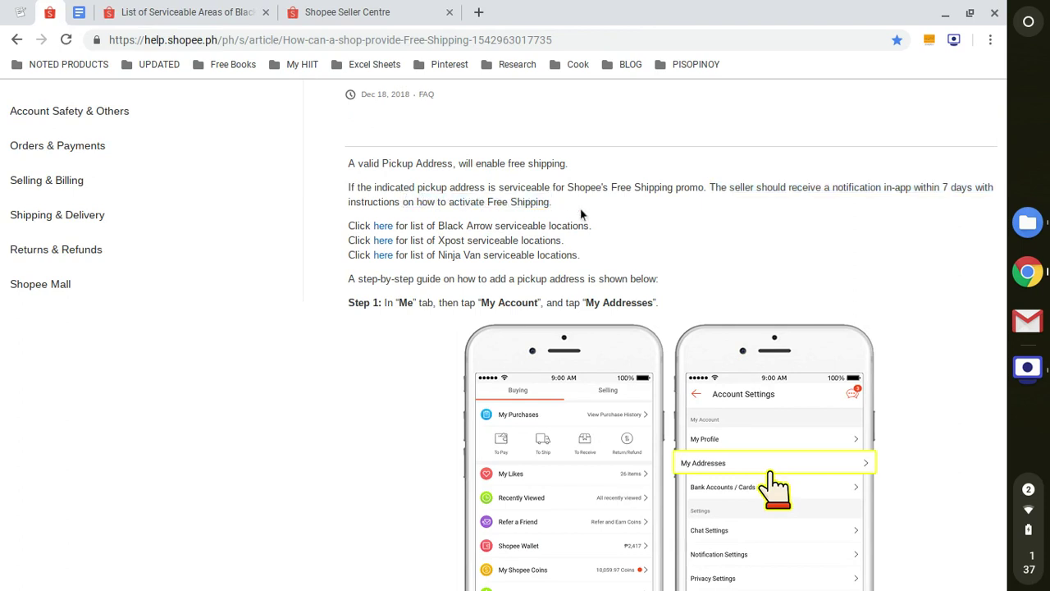
left_click(385, 10)
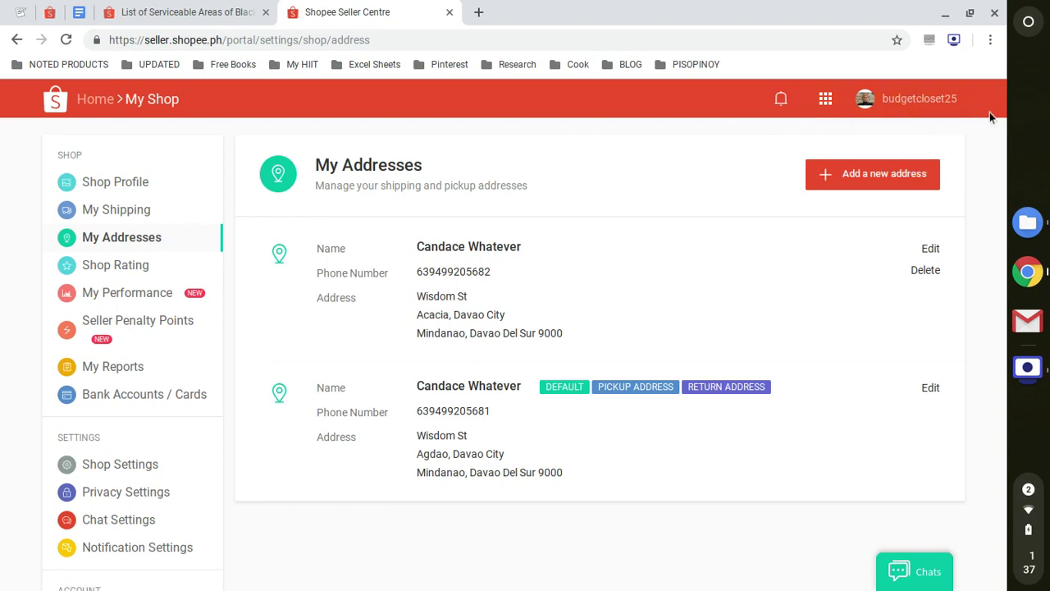
Log out and enter the shop account's e-mail and password on the sign-in form
mouse_move(956, 106)
left_click(887, 159)
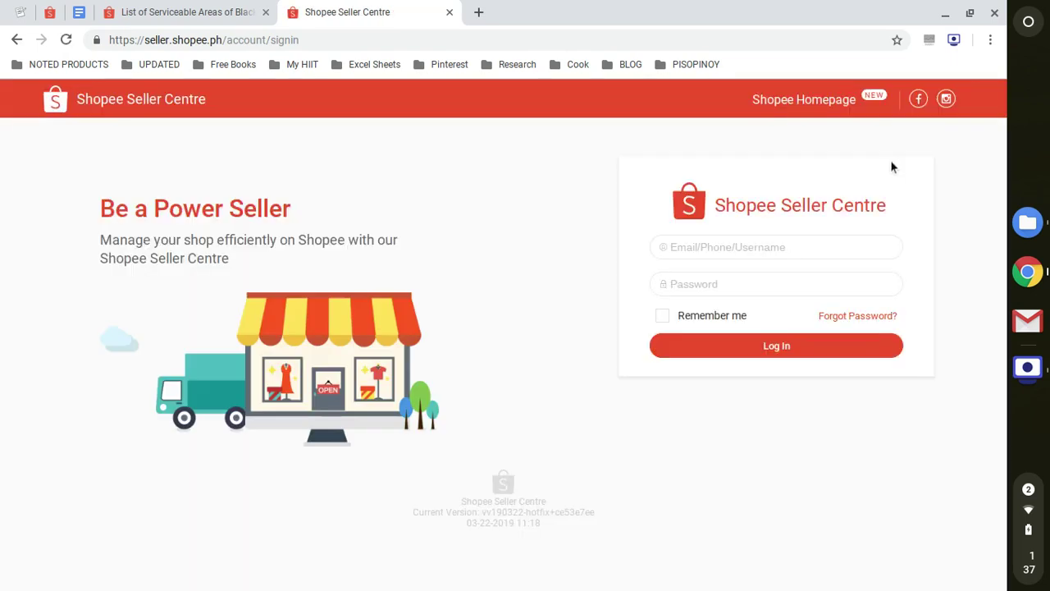
left_click(817, 249)
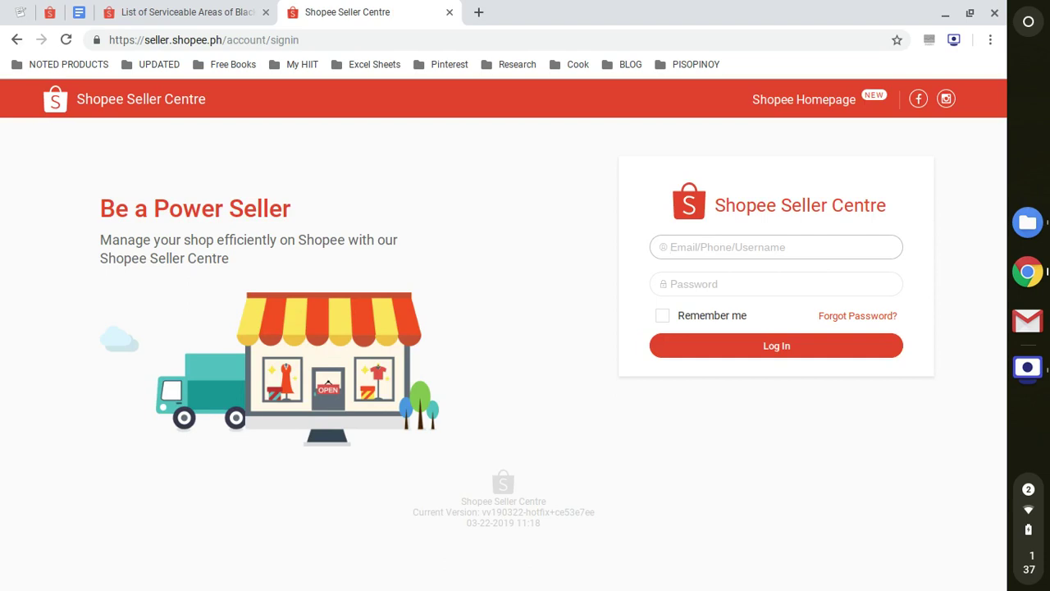
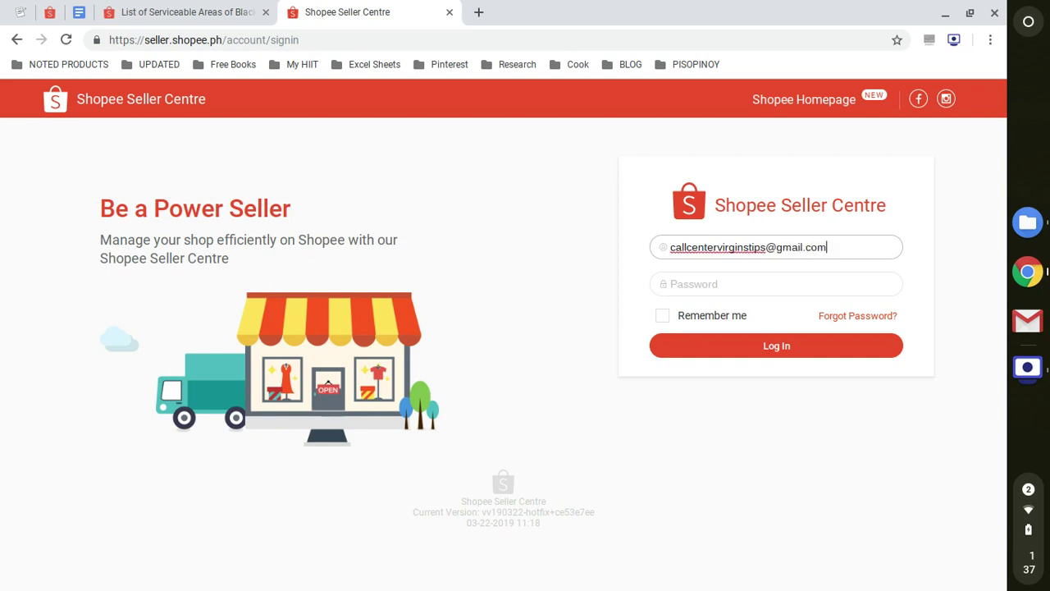
key("Tab")
type("••••••")
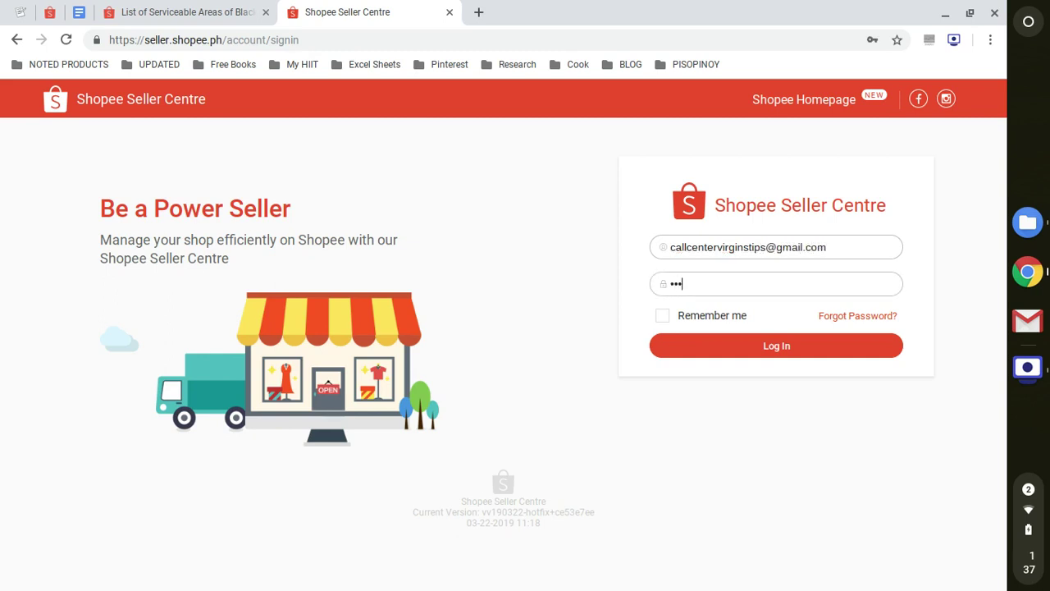
key("ctrl+a")
type("•")
Log in and review My Shipping, where Black Arrow Integrated is COD enabled and Preferred
left_click(832, 353)
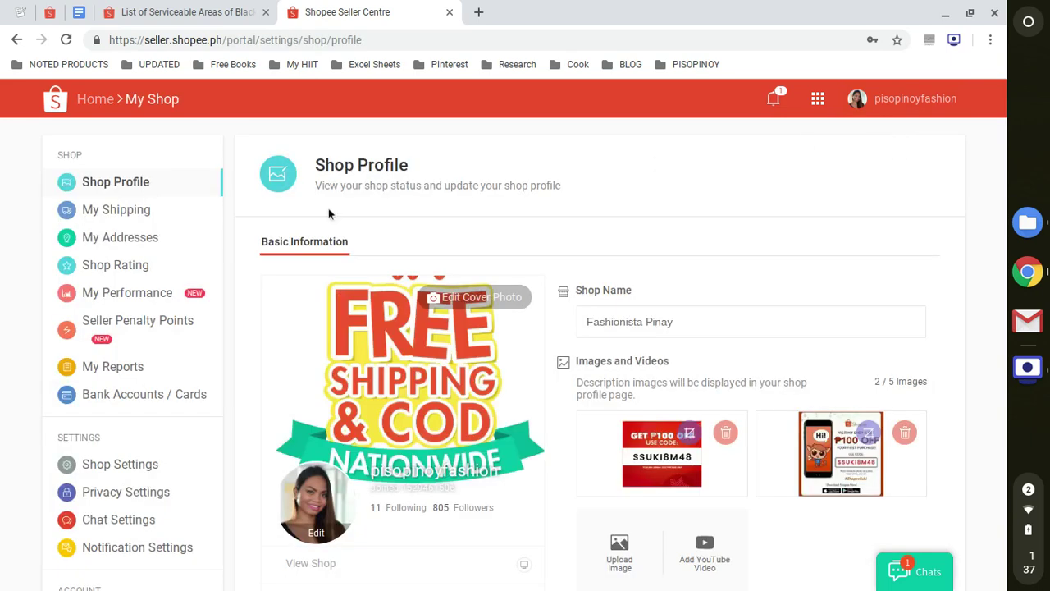
left_click(142, 210)
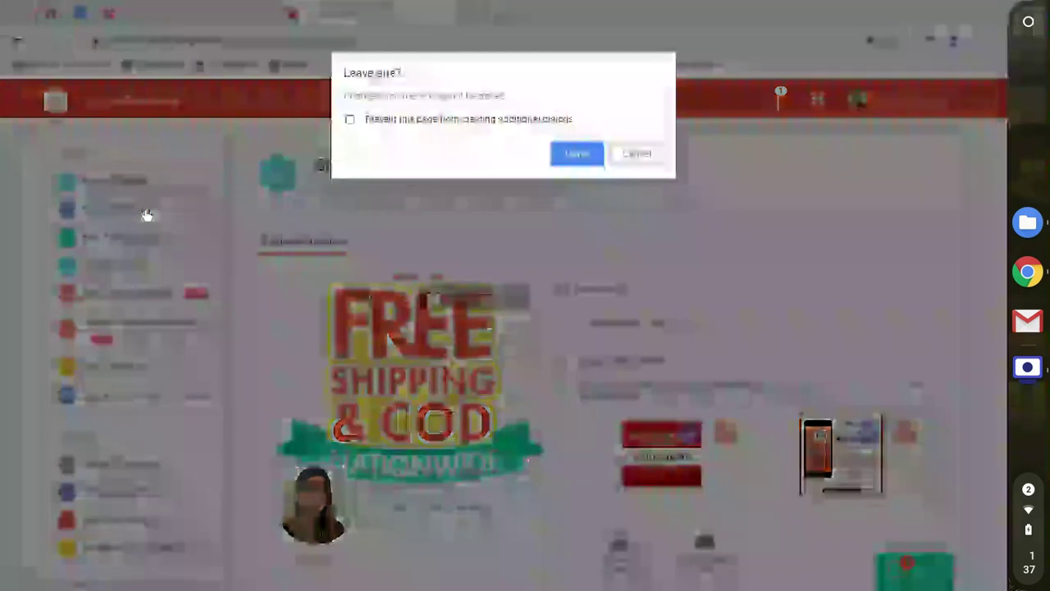
left_click(576, 152)
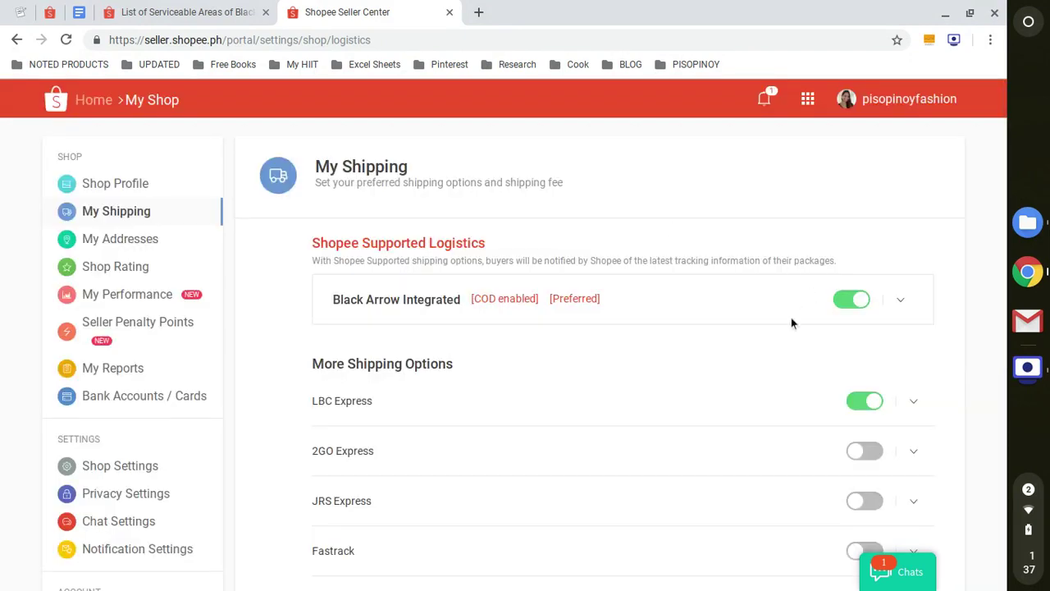
scroll(791, 322, "down", 3)
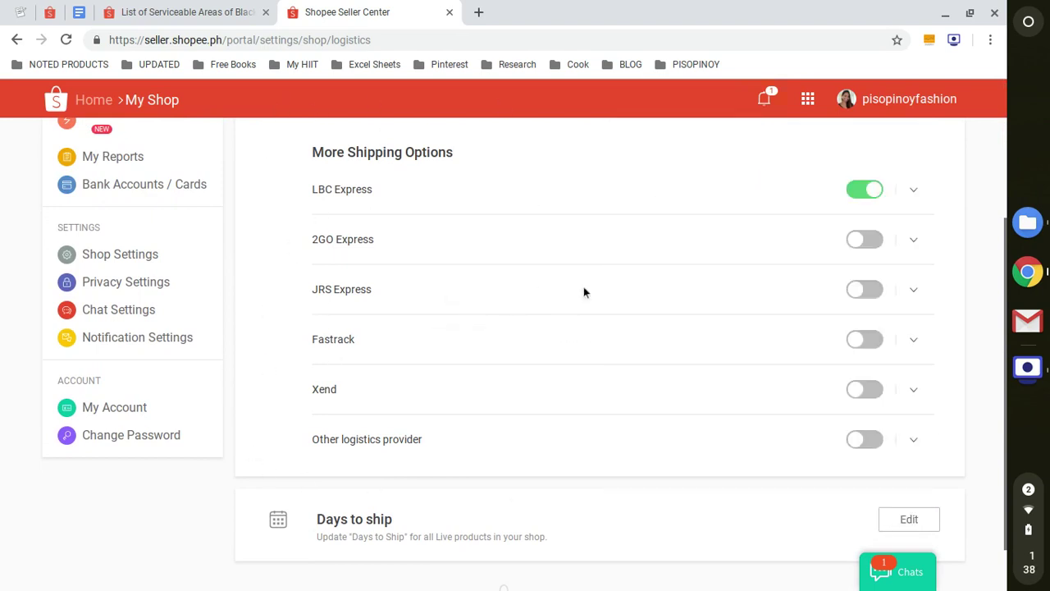
scroll(583, 292, "up", 2)
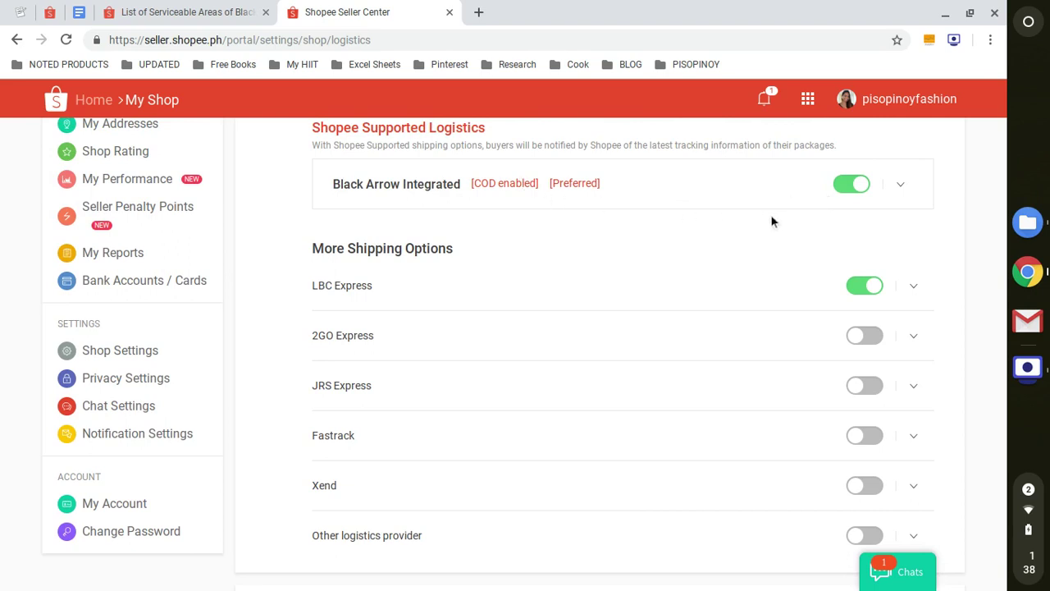
scroll(768, 228, "down", 2)
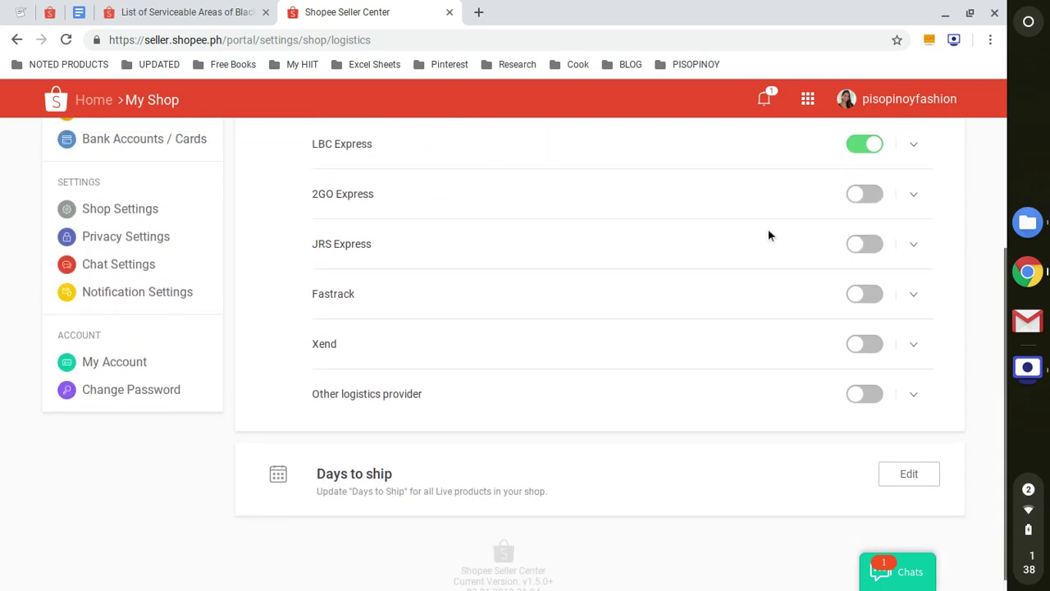
scroll(768, 228, "up", 3)
scroll(964, 209, "down", 3)
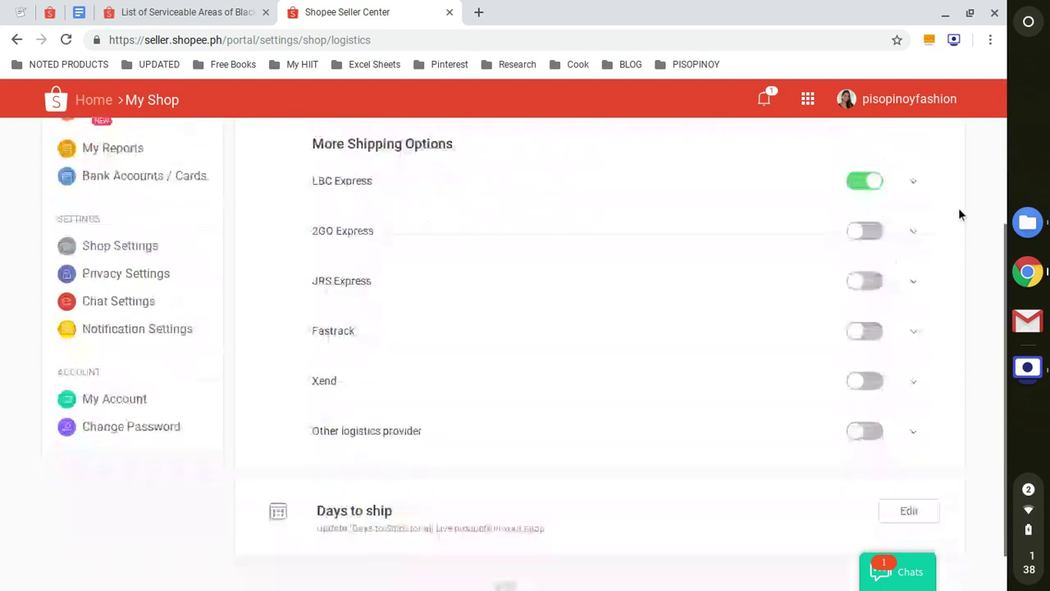
scroll(959, 215, "up", 3)
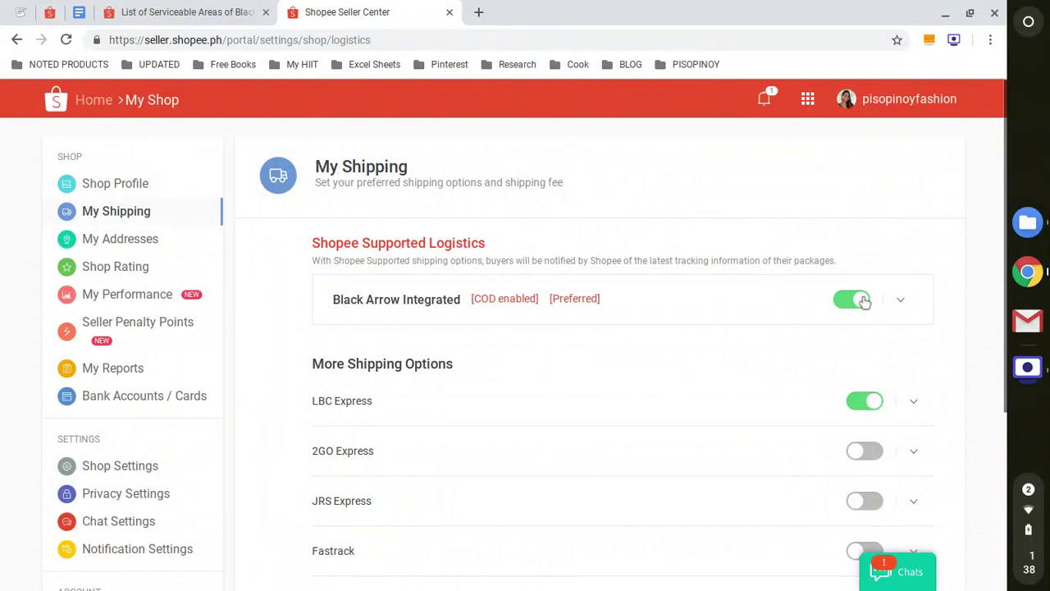
Go back to the seller home dashboard and open My Products, listing all 68 products
left_click(94, 100)
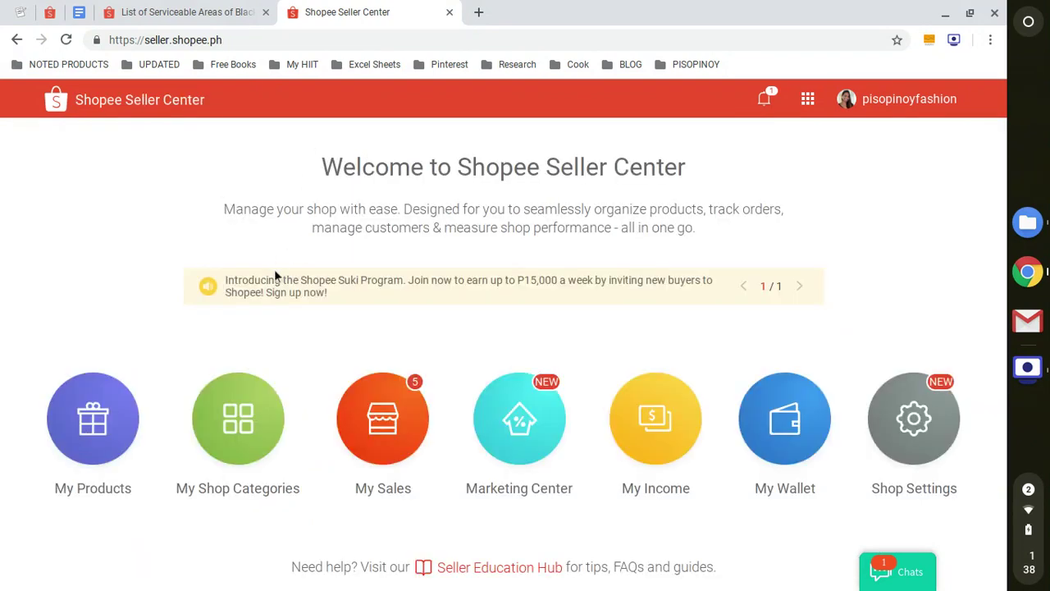
left_click(102, 422)
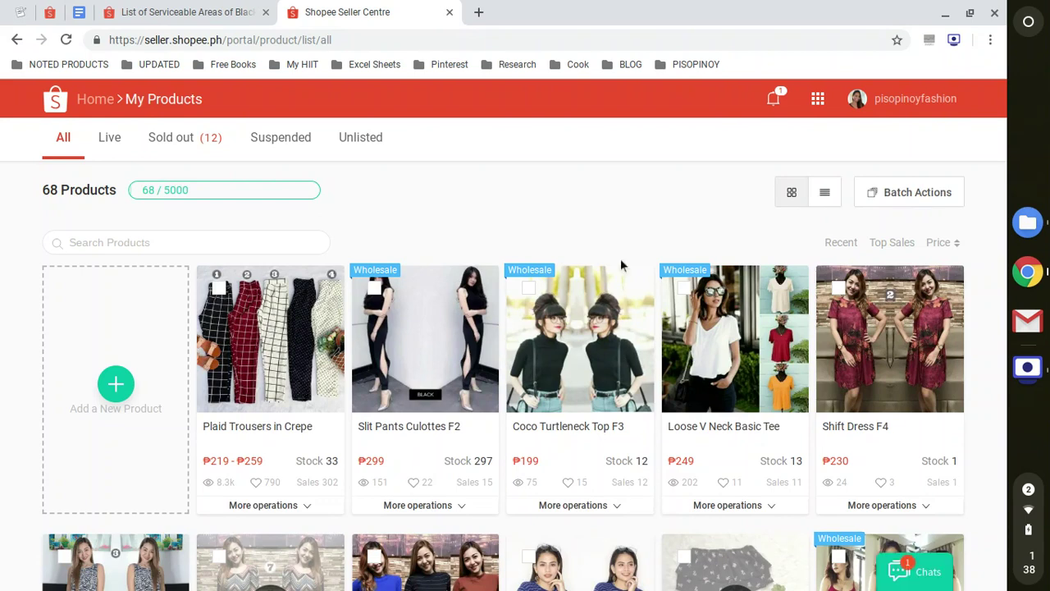
Open Coco Turtleneck Top F3 and scroll to its shipping fees: Black Arrow ₱50, LBC Express ₱180
left_click(603, 335)
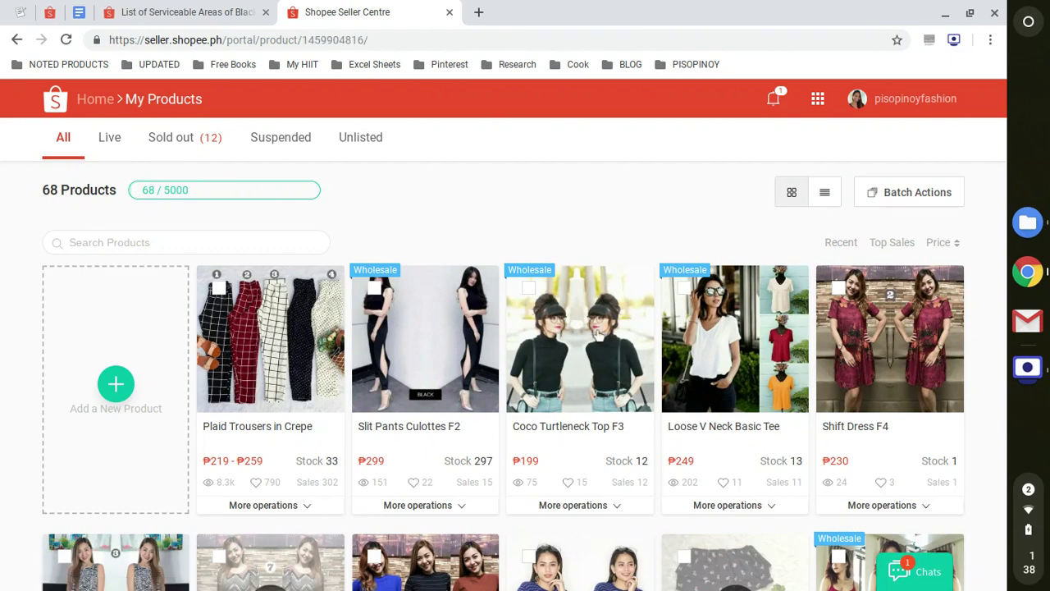
scroll(768, 347, "down", 10)
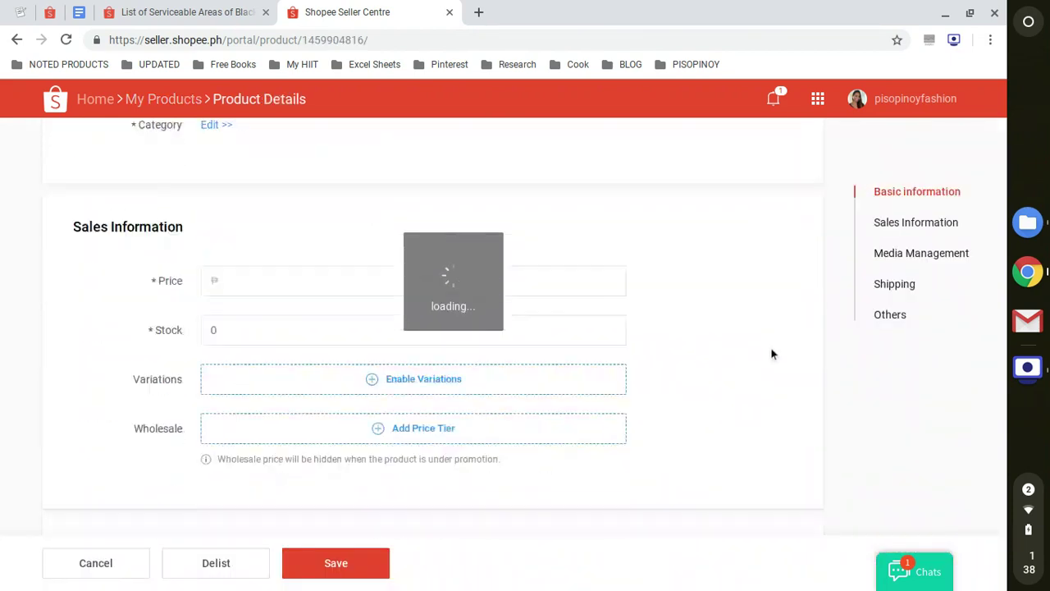
scroll(763, 348, "down", 8)
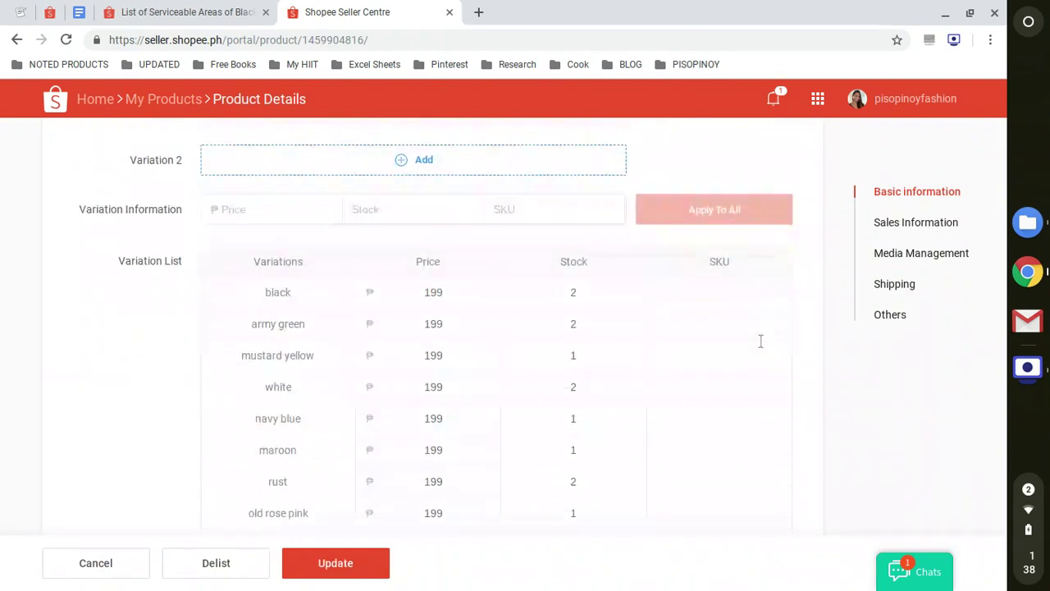
scroll(759, 345, "up", 1)
scroll(759, 345, "down", 10)
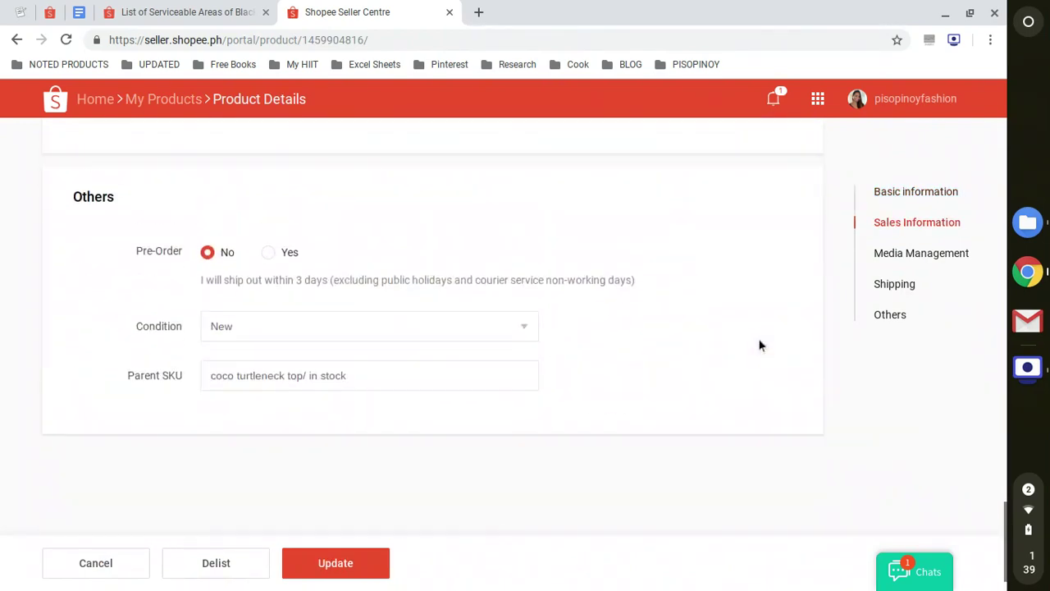
scroll(759, 345, "up", 3)
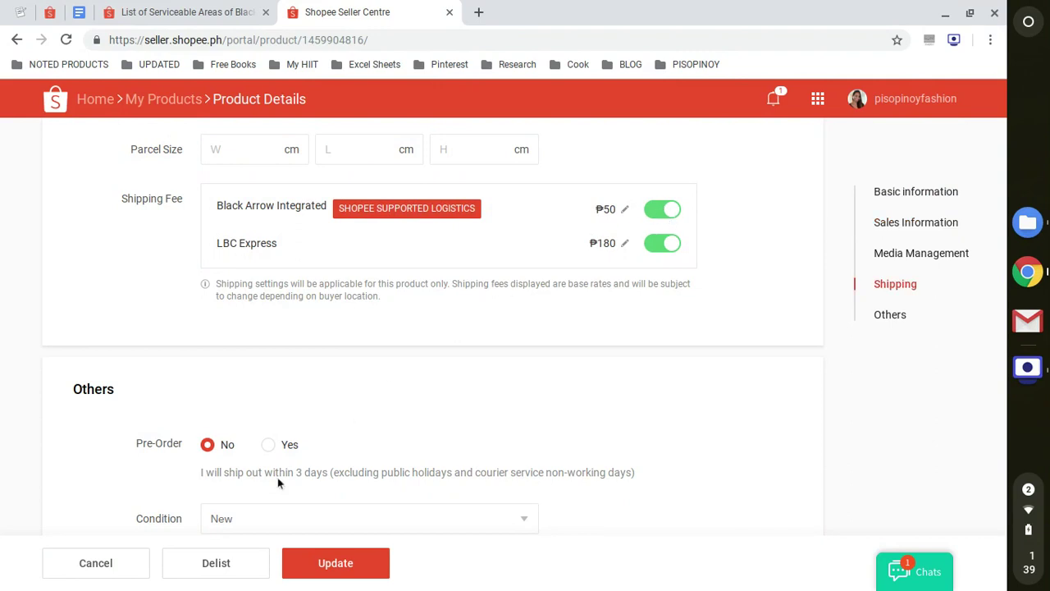
Glance at the Black Arrow serviceable areas article, then log out of Seller Centre, confirming Leave
left_click(187, 7)
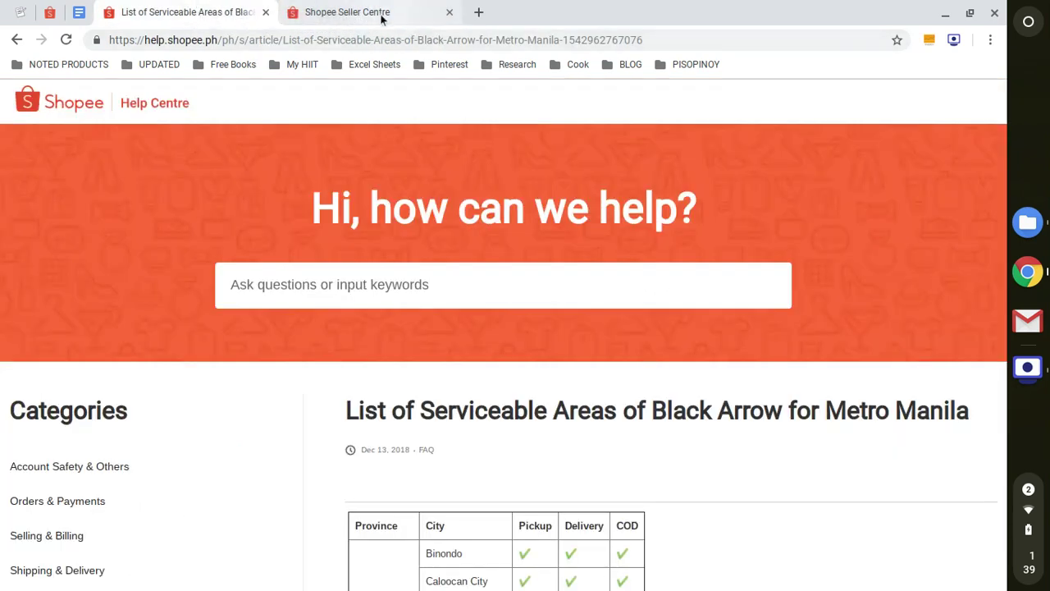
left_click(381, 17)
left_click(916, 191)
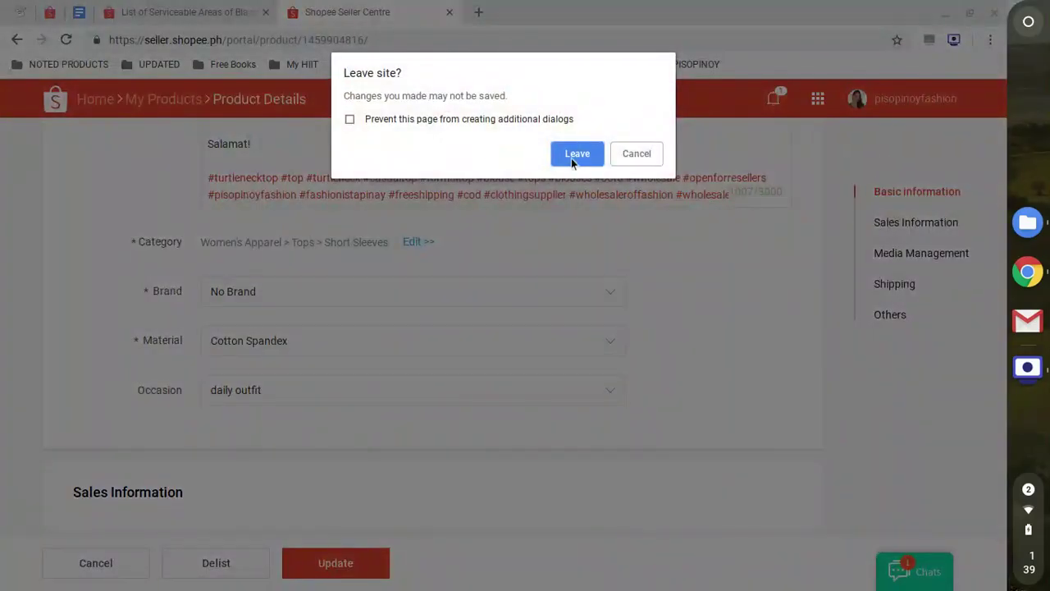
left_click(577, 155)
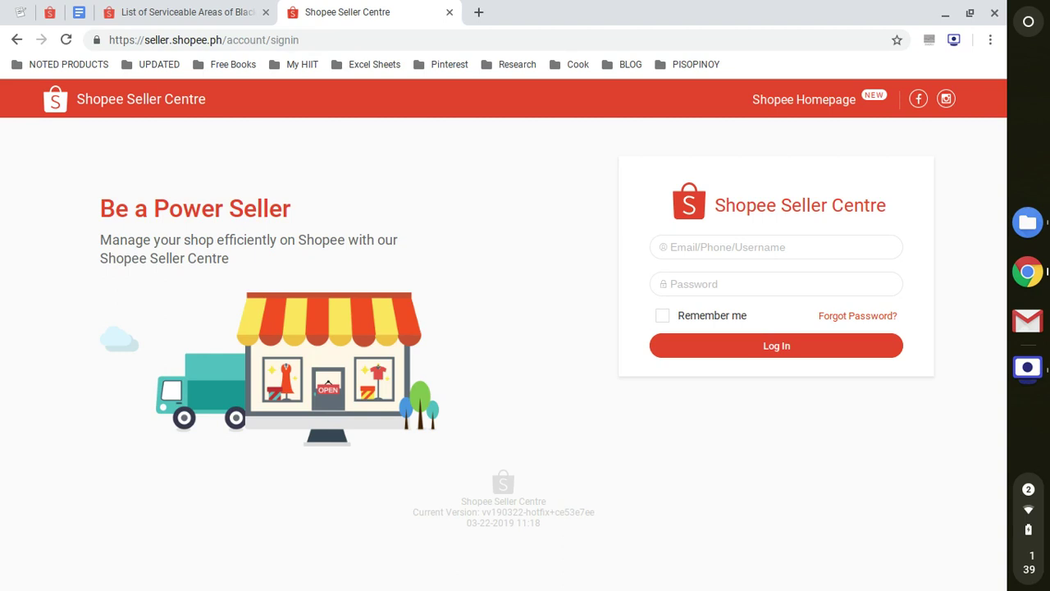
left_click(182, 12)
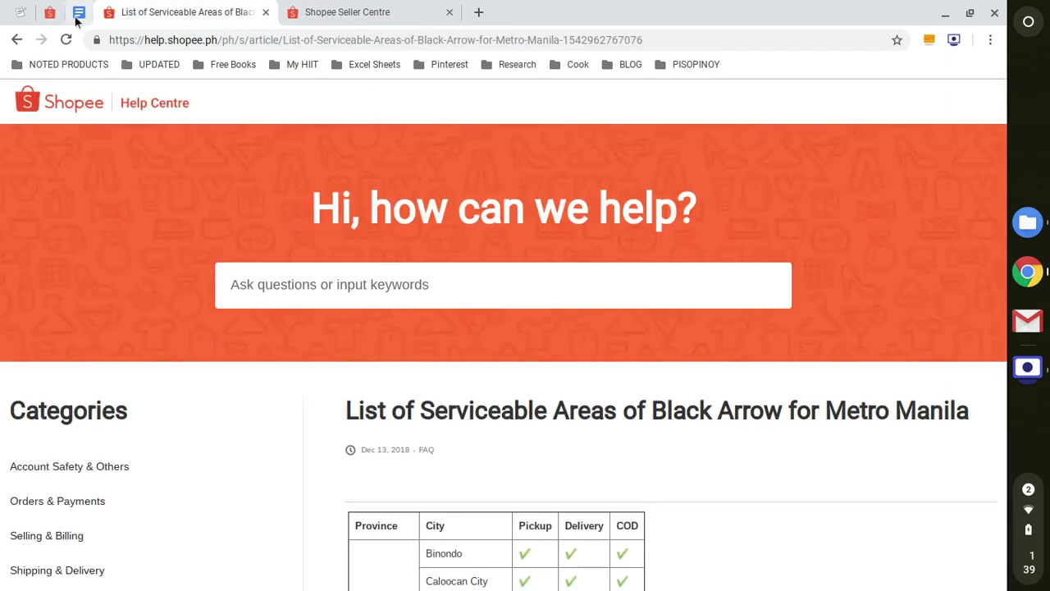
left_click(51, 12)
scroll(733, 256, "up", 5)
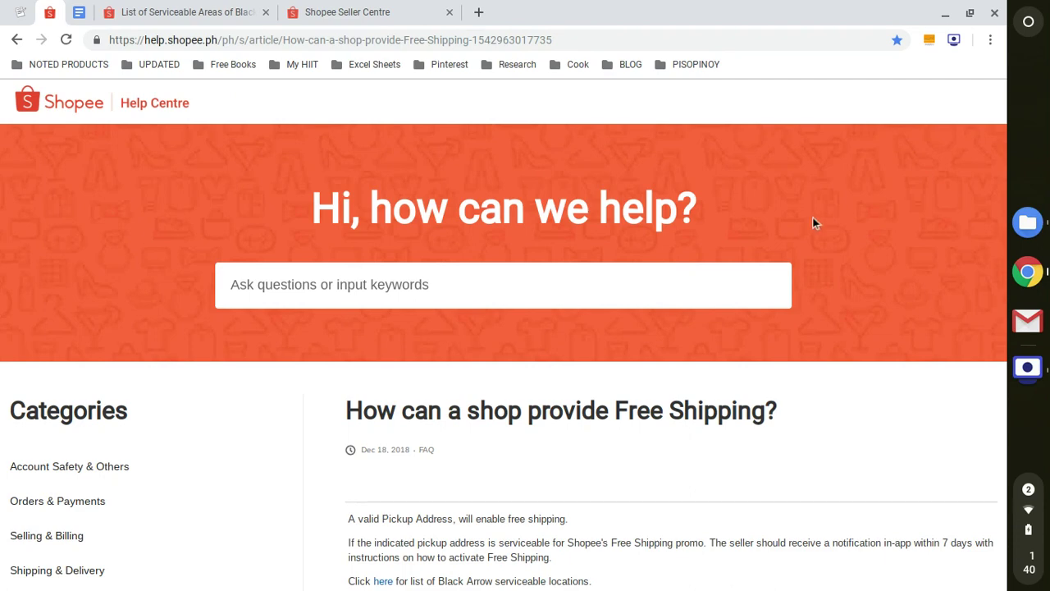
left_click(359, 6)
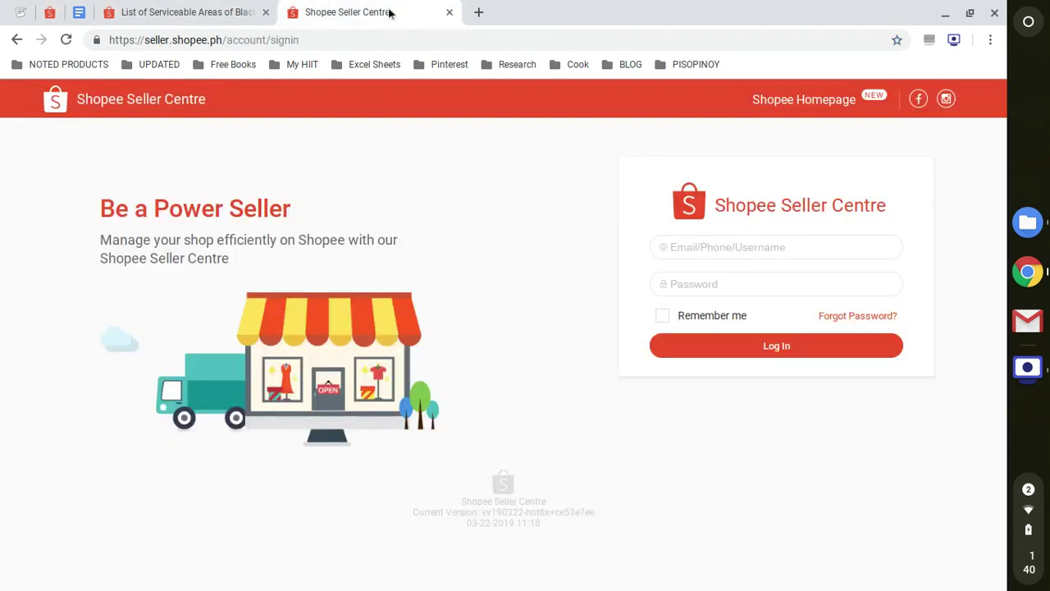